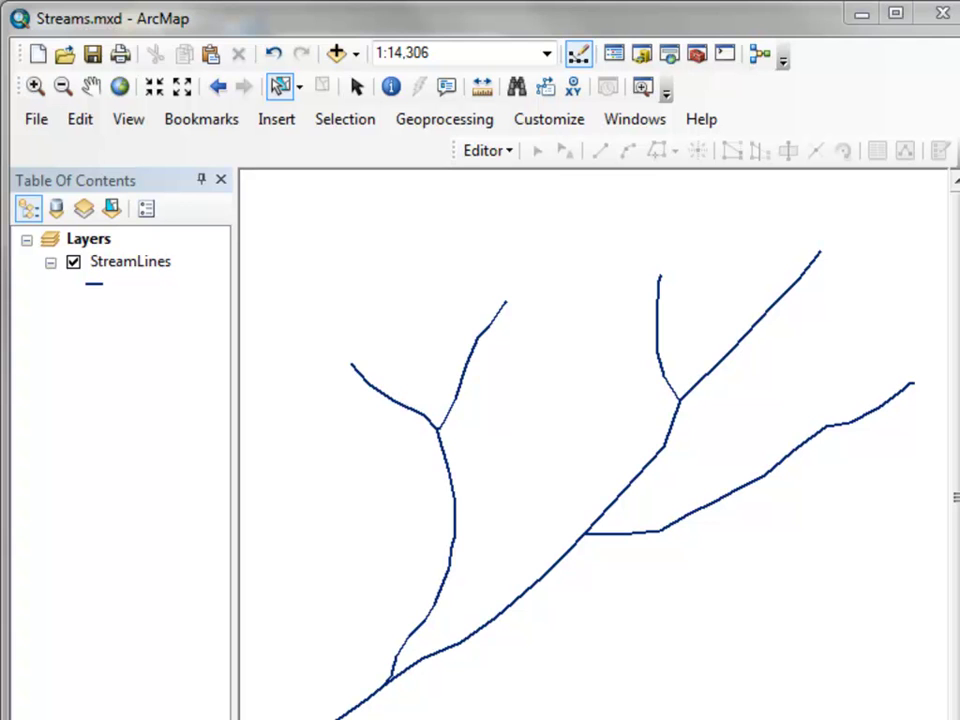
Open the StreamLines layer's attribute table and widen the docked table so that more fields show
click(139, 275)
right_click(138, 272)
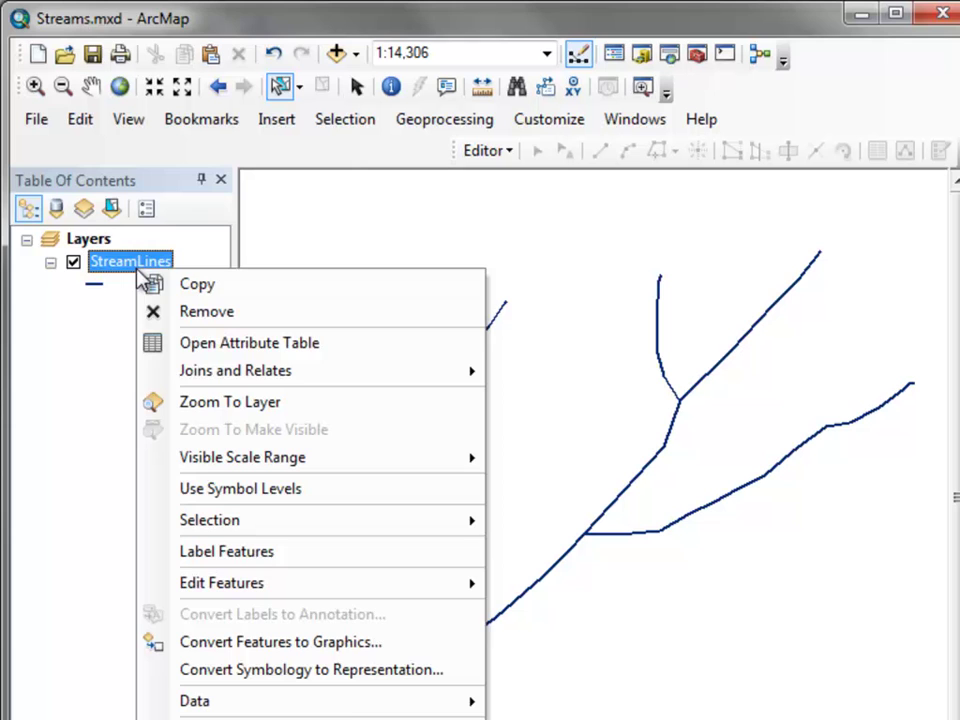
click(150, 343)
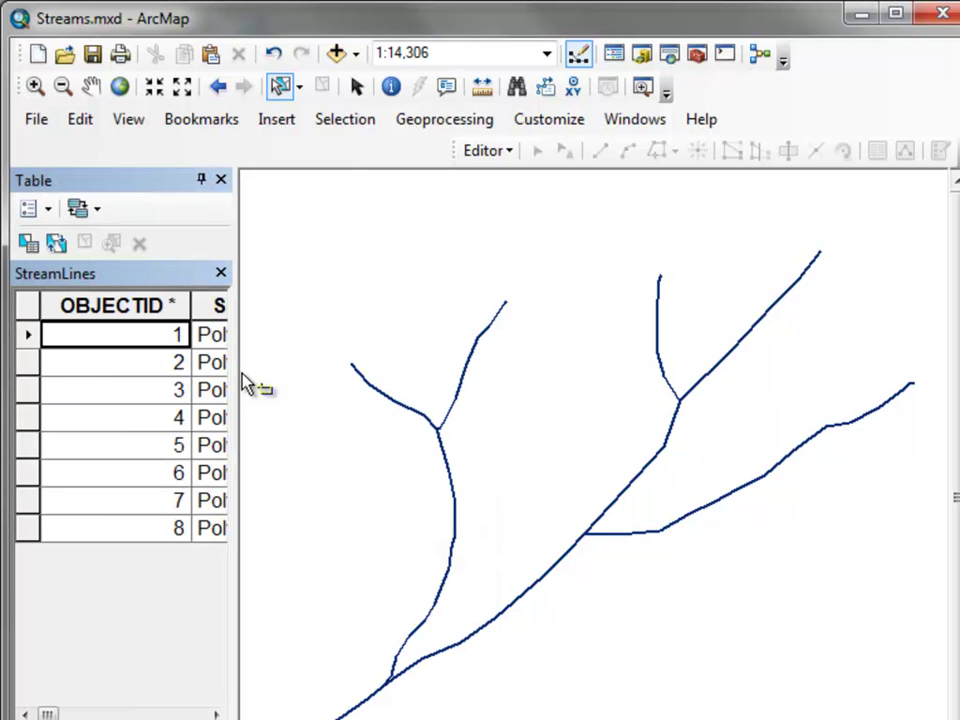
drag(236, 364, 717, 367)
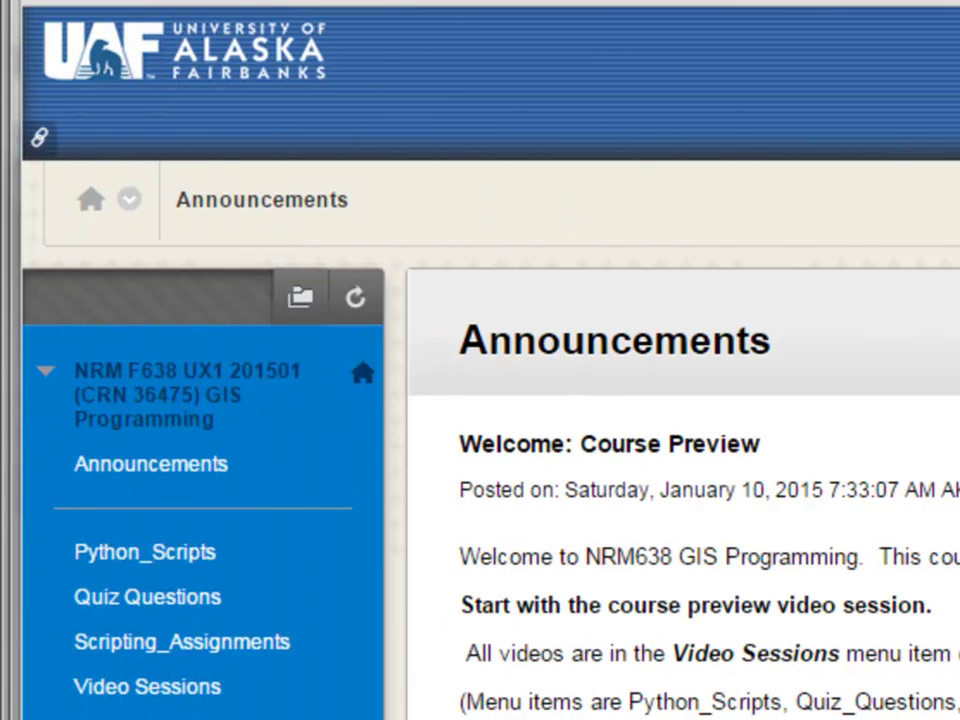
Switch to the course website and save multipart_check.cal from the Week2: ArcMap Field Calculator folder under Python_Scripts
click(170, 567)
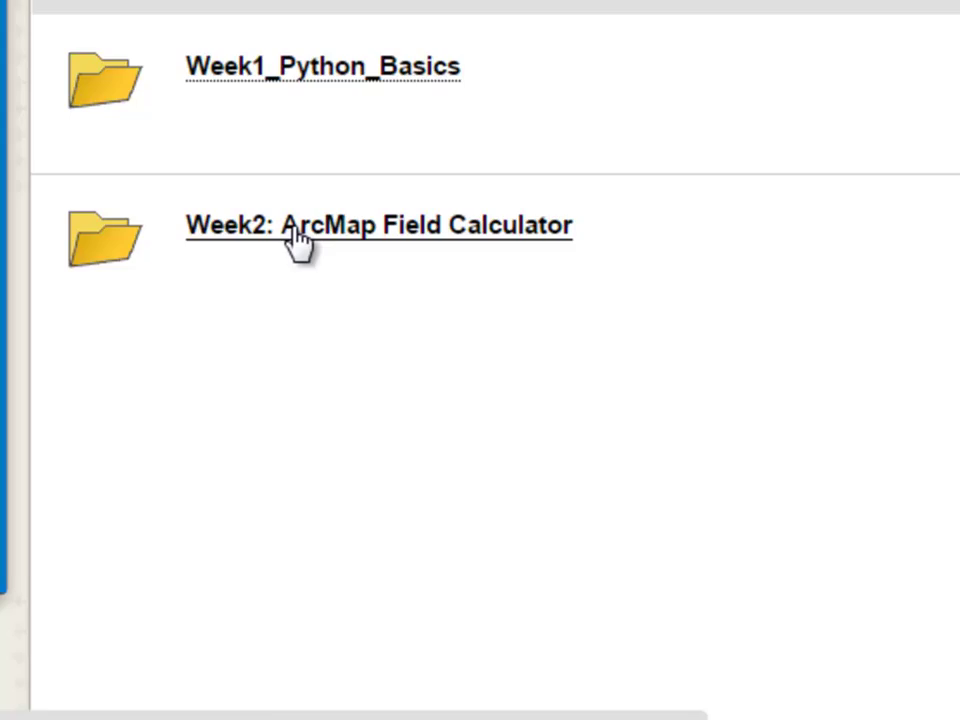
click(300, 449)
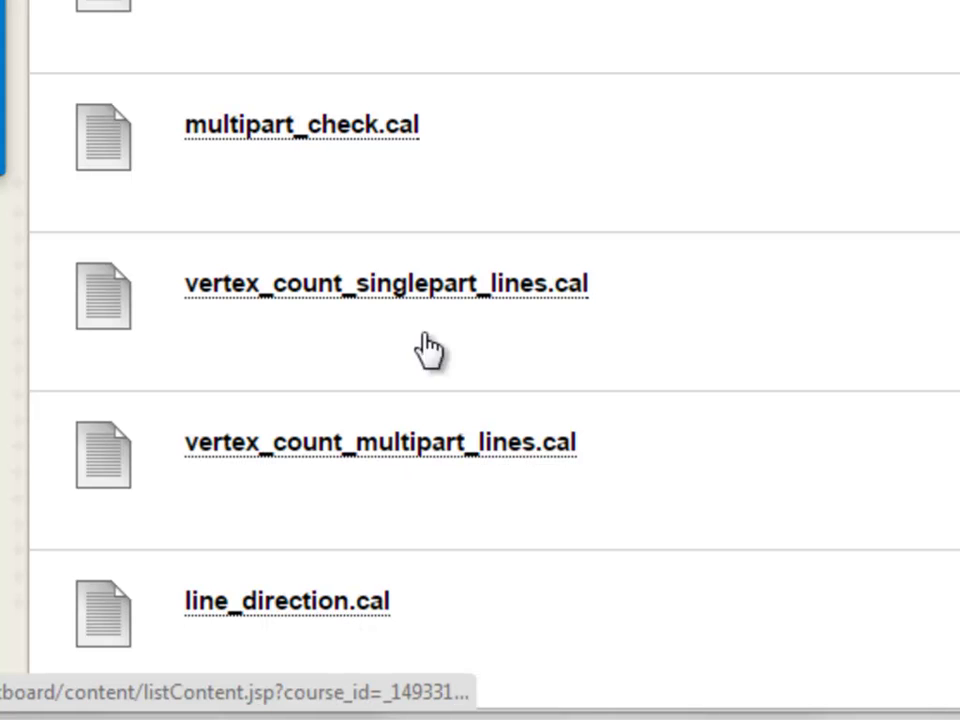
right_click(408, 128)
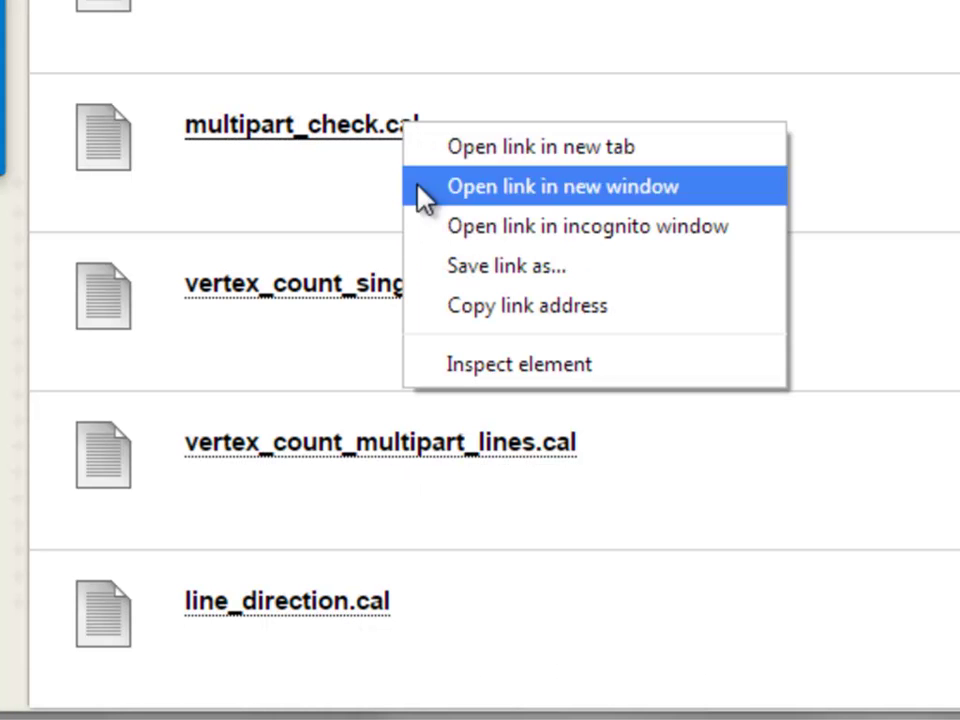
click(478, 270)
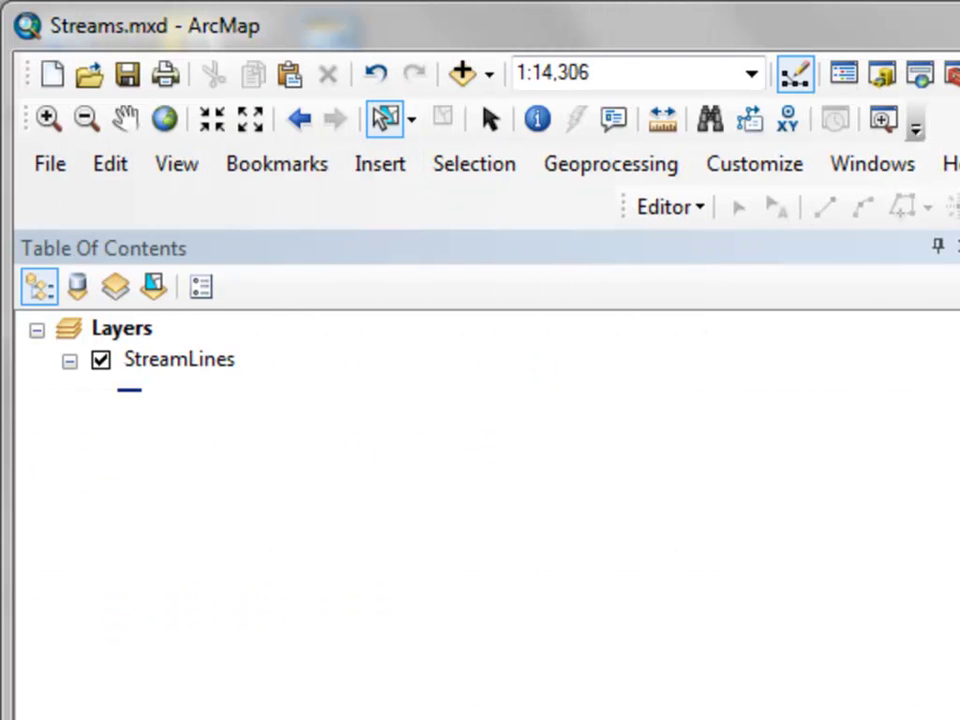
Review the field details of Multipart, Vertex_Count and Upstream in ArcMap's StreamLines layer properties
click(176, 374)
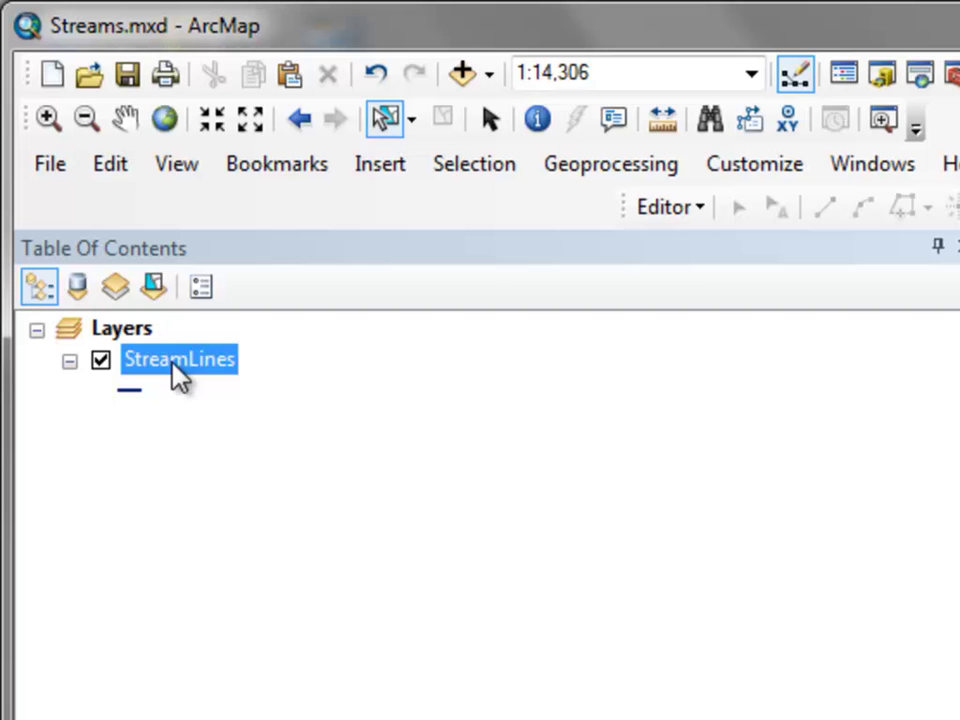
right_click(178, 374)
key(Escape)
double_click(178, 359)
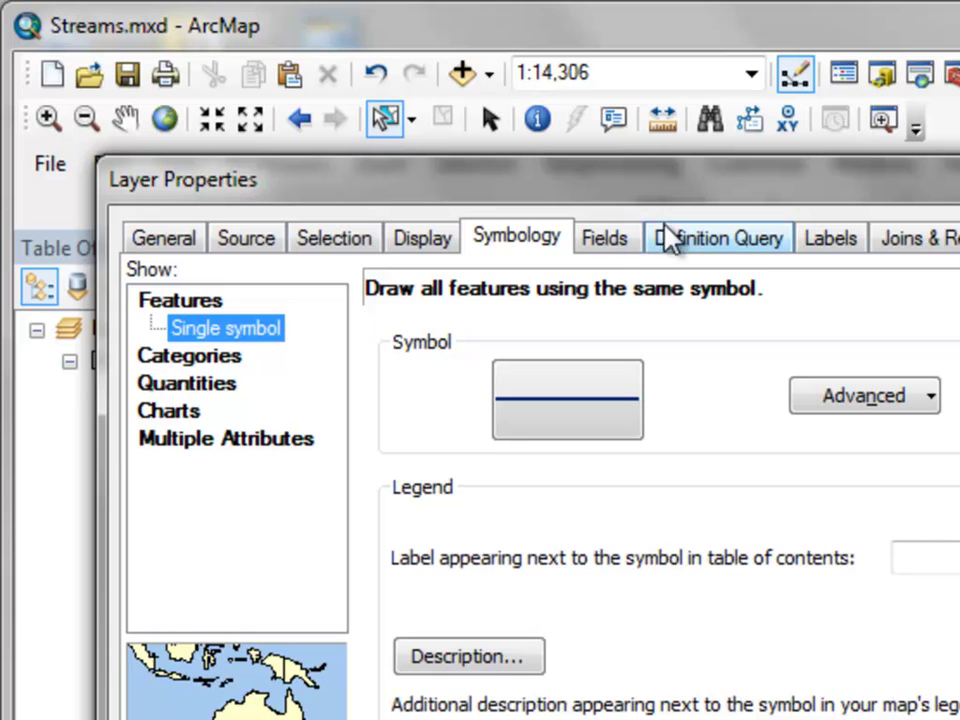
click(605, 238)
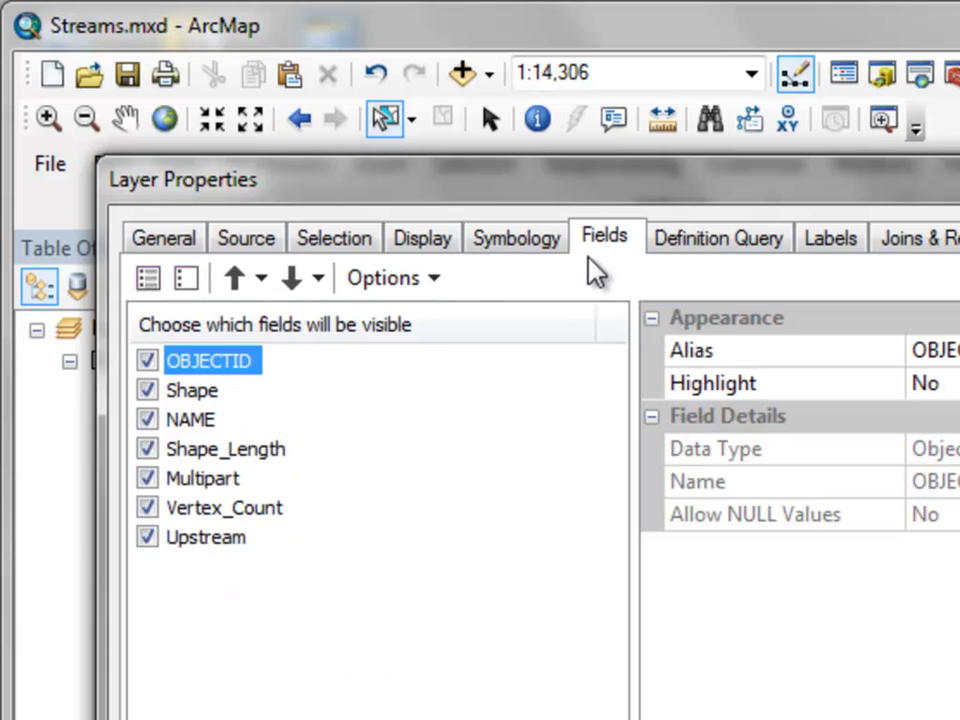
click(214, 482)
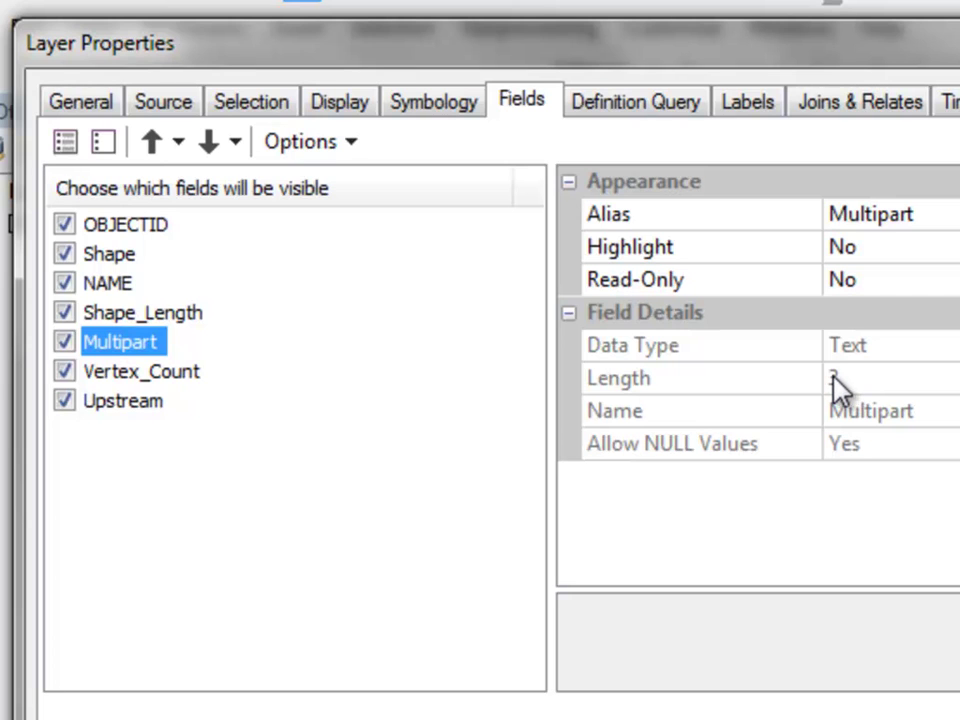
click(150, 372)
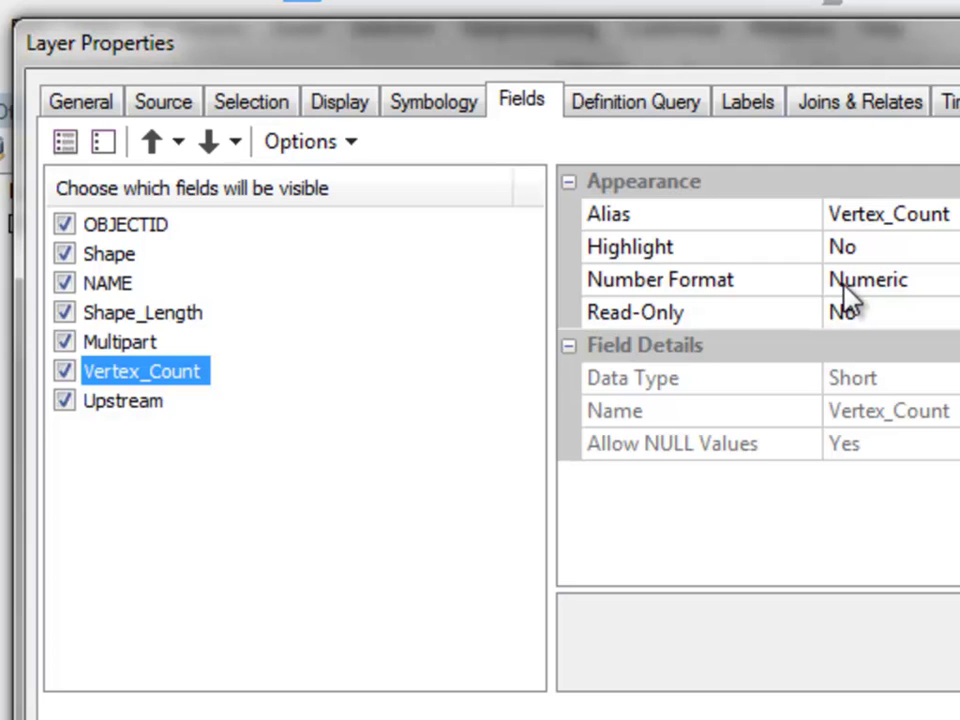
click(120, 412)
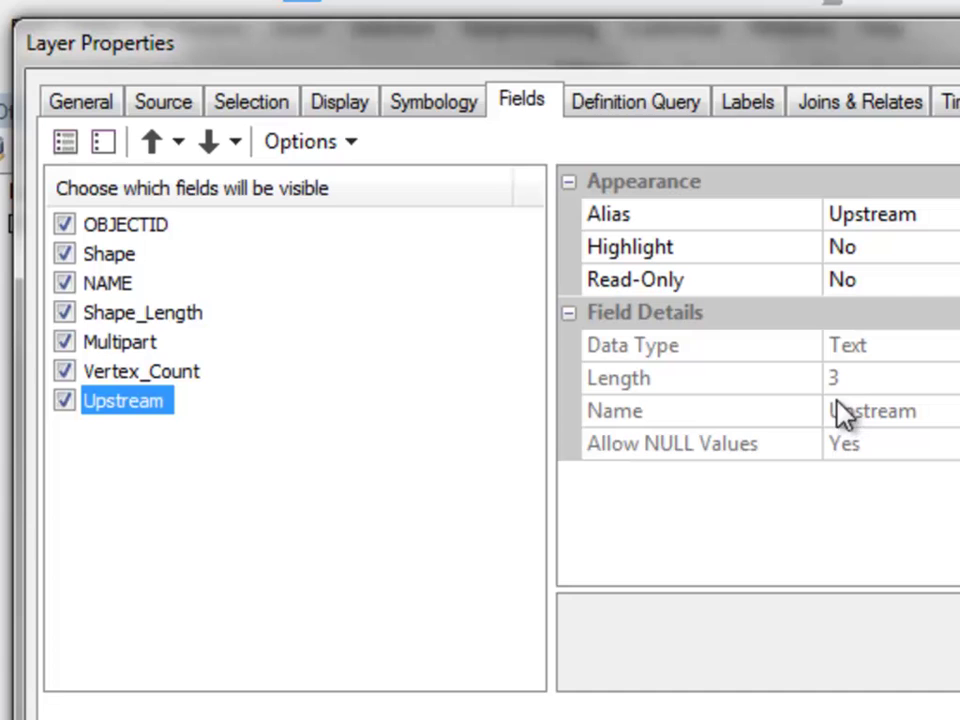
click(760, 716)
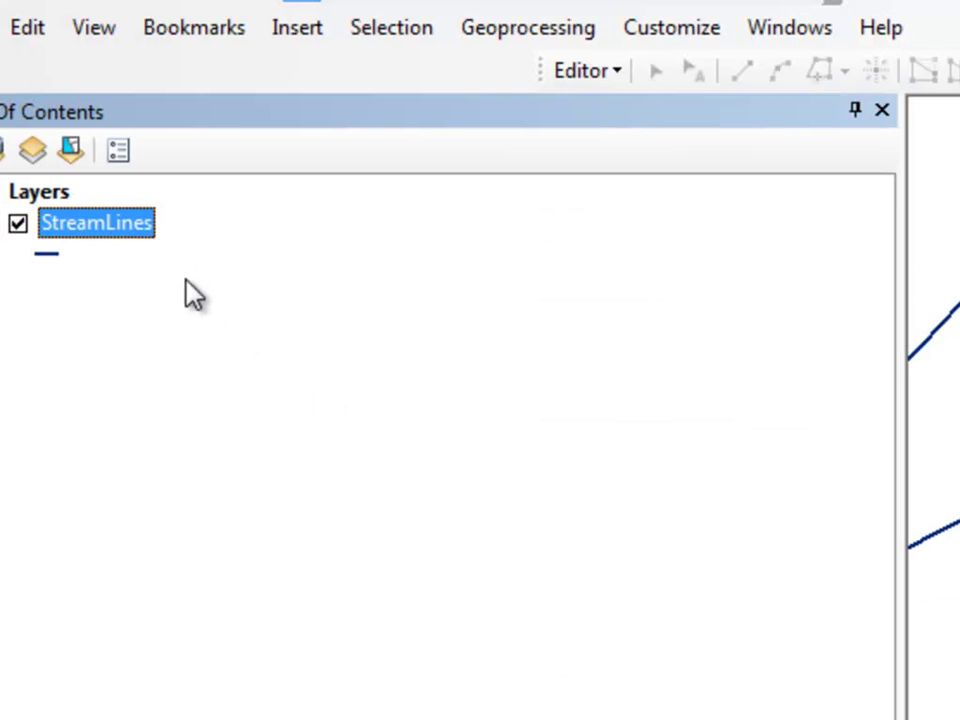
Load multipart_check.cal into the Field Calculator for the StreamLines table's Multipart field and set the parser to Python
right_click(106, 229)
click(154, 349)
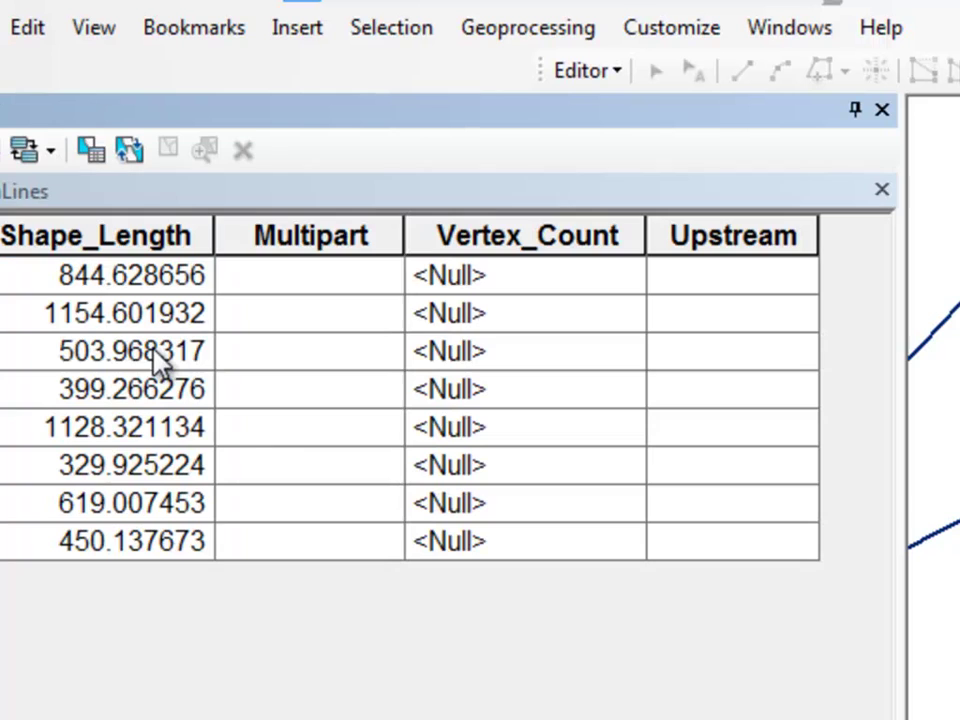
right_click(293, 238)
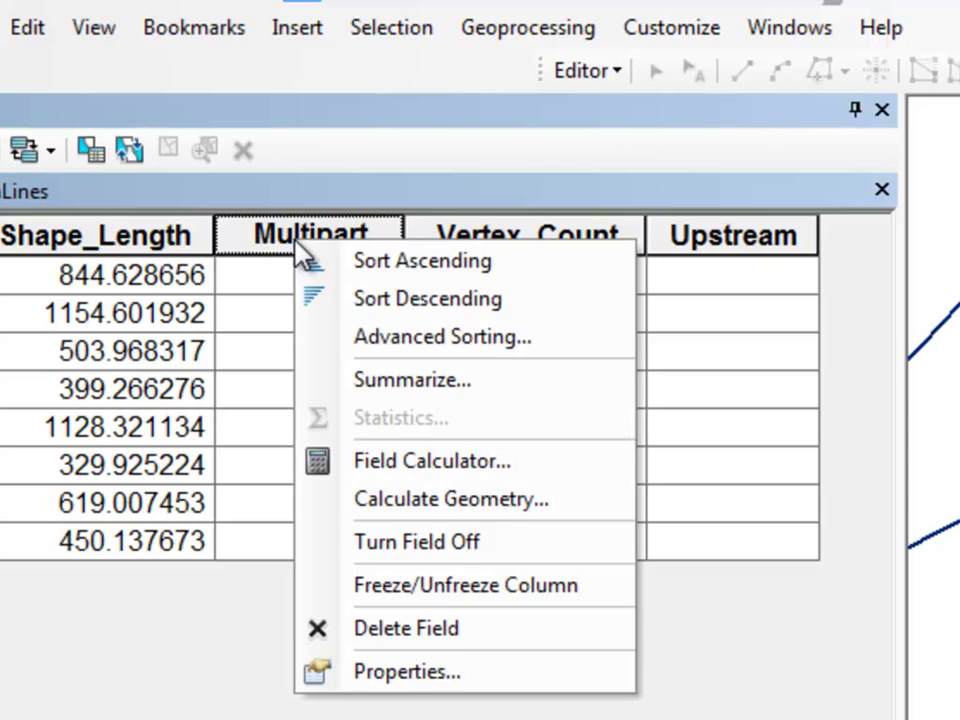
click(366, 489)
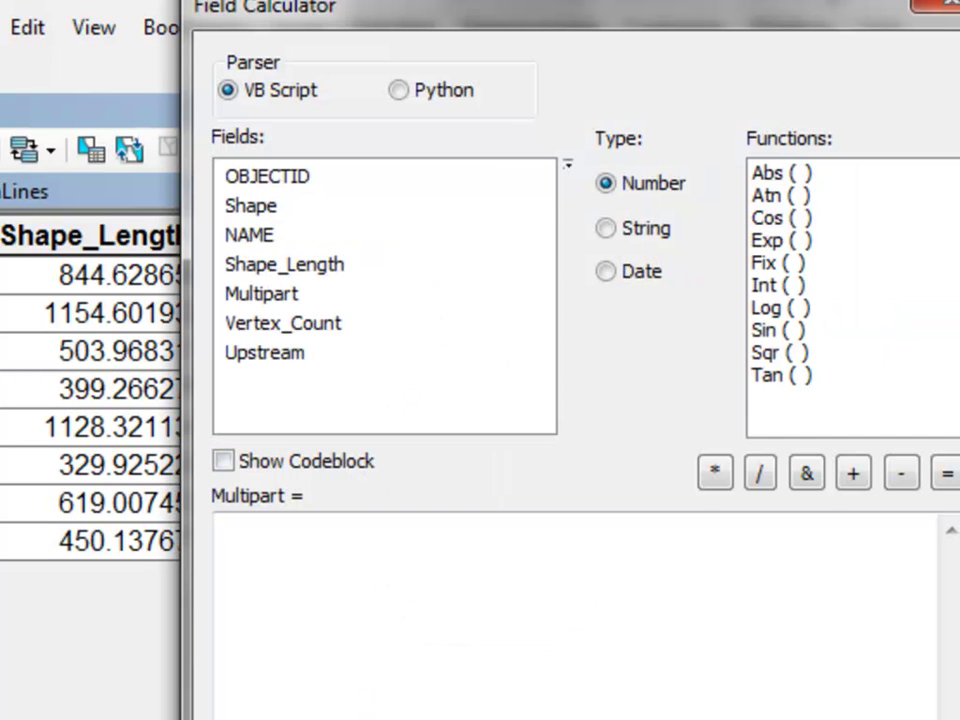
click(829, 558)
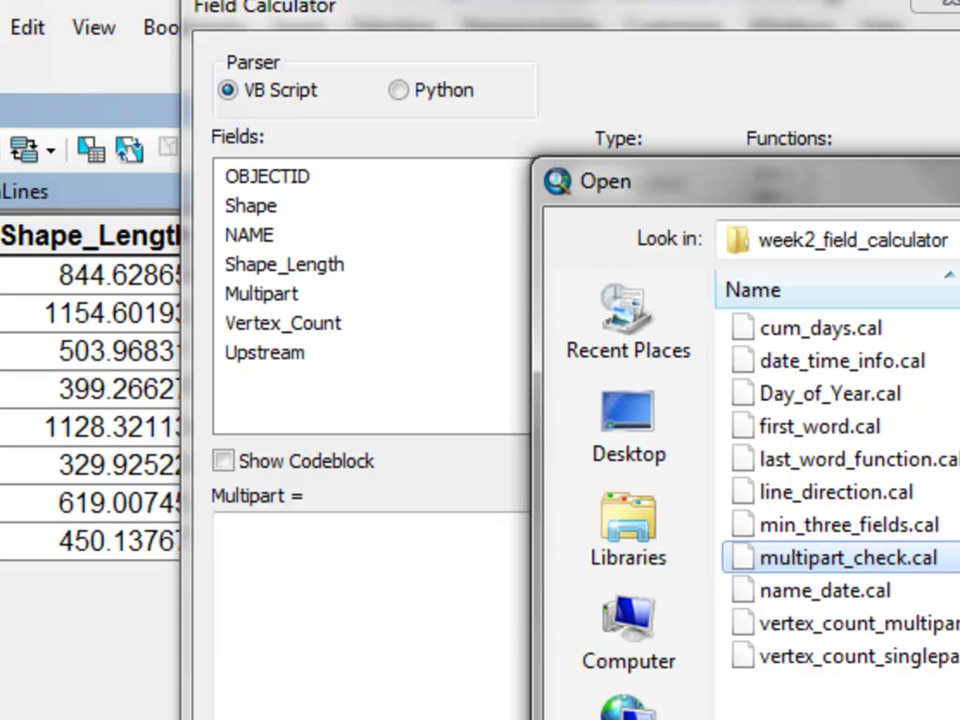
key(Return)
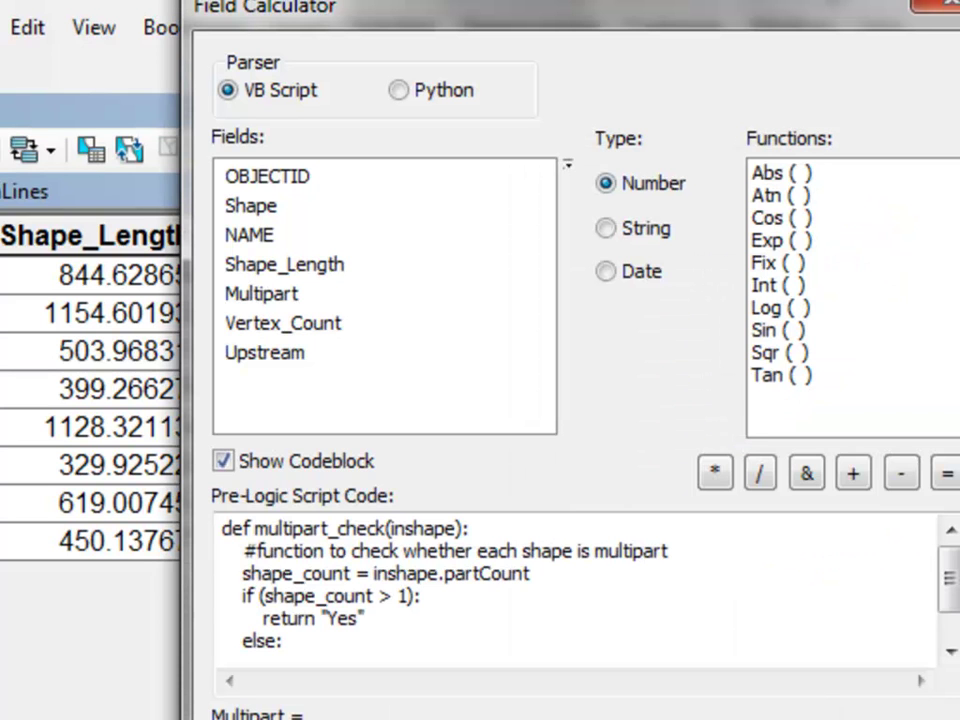
click(402, 91)
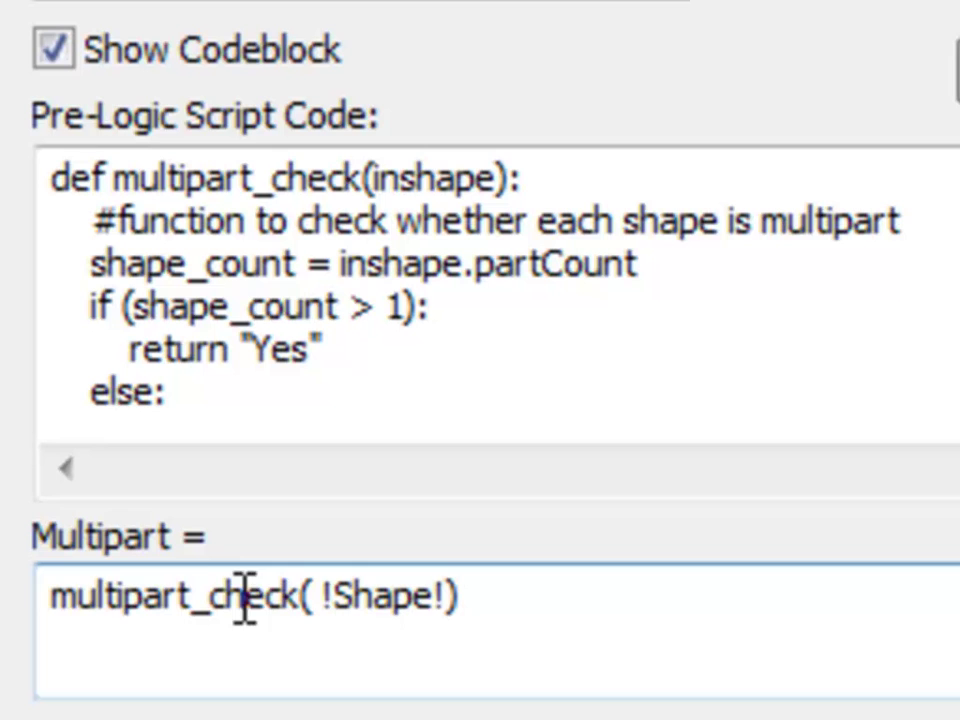
Review the multipart_check function's partCount test and its "Yes" and "No" returns, and calculate the Multipart field with it
double_click(302, 598)
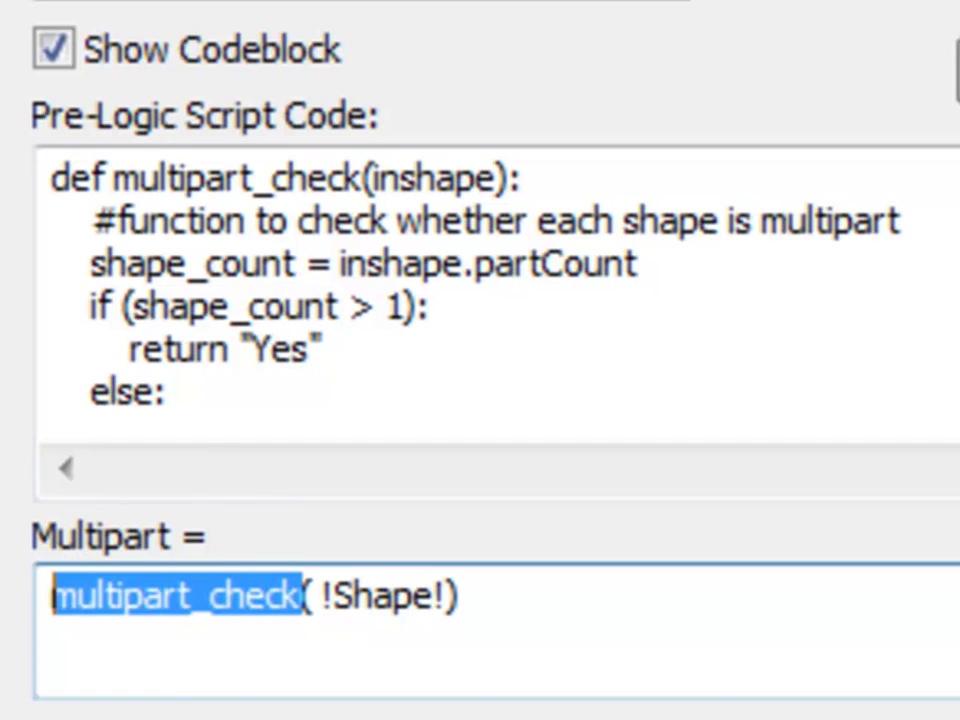
drag(465, 265, 655, 275)
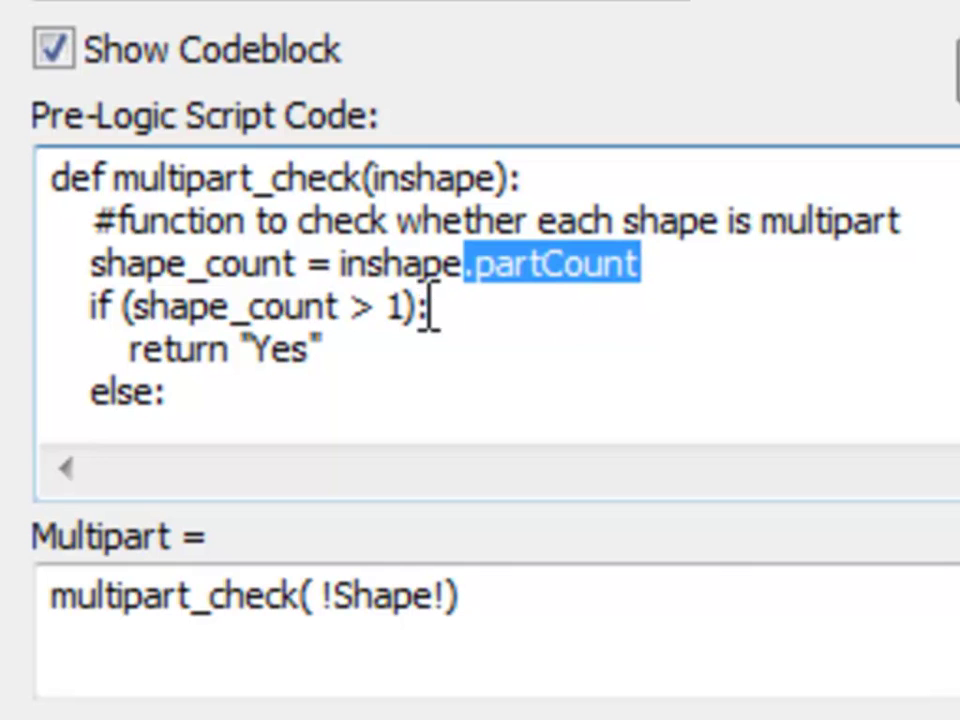
click(396, 311)
drag(318, 356, 245, 366)
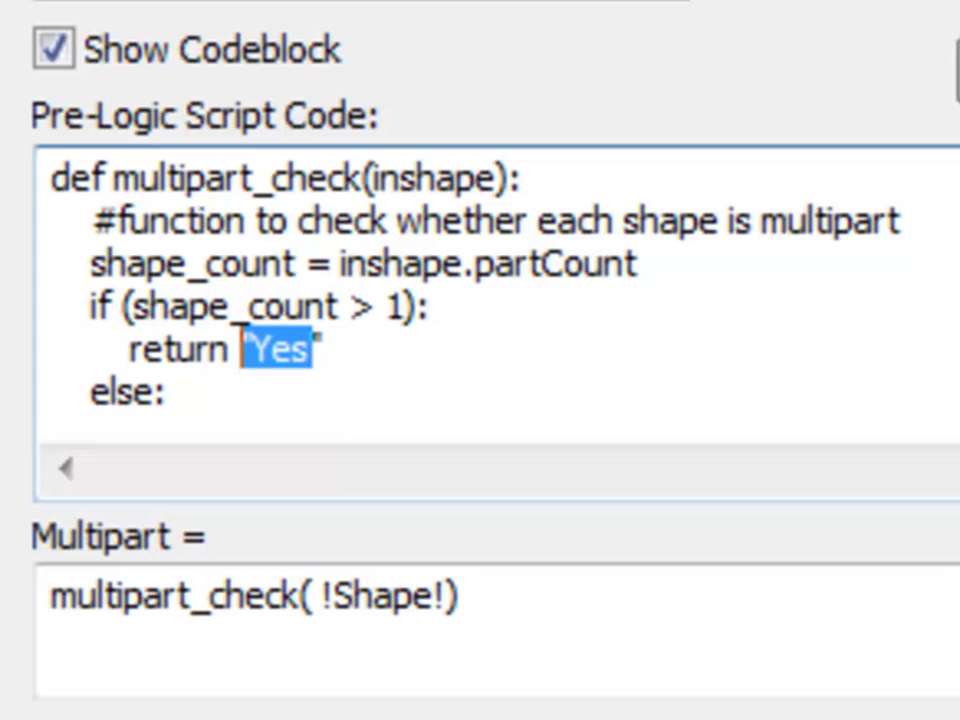
scroll(400, 300, down, 1)
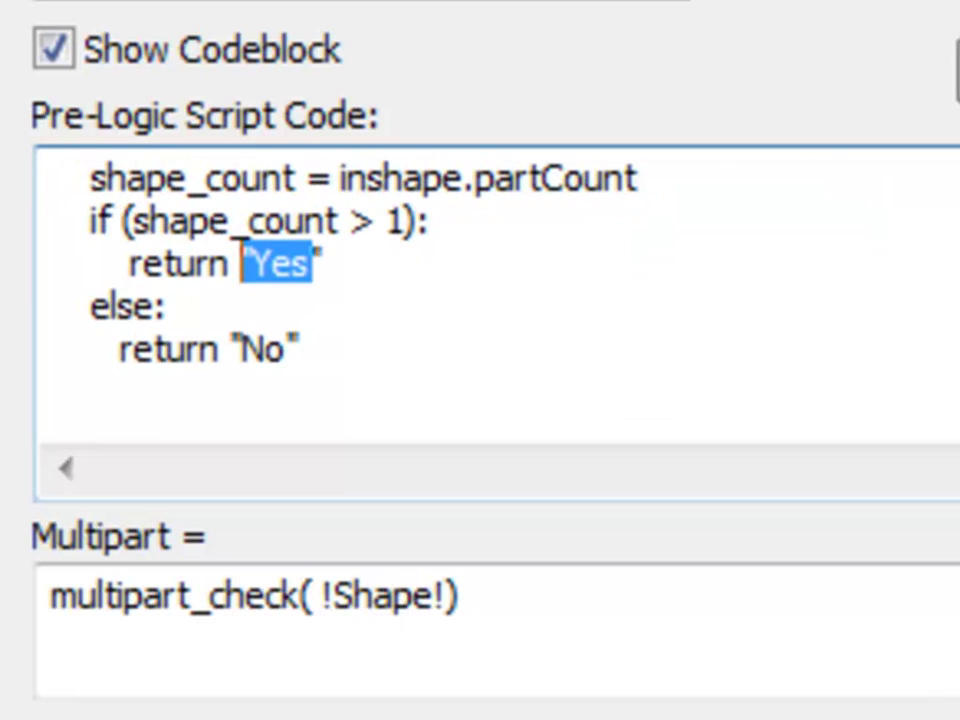
click(320, 356)
drag(377, 369, 133, 385)
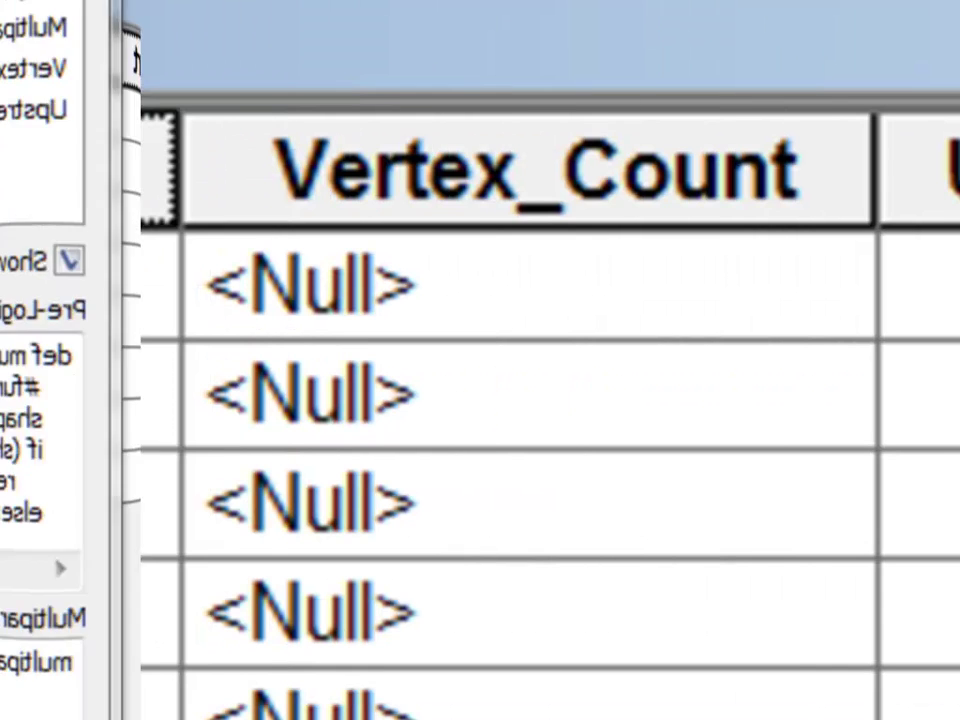
Load vertex_count_singlepart_lines.cal into the Field Calculator for the Vertex_Count field
right_click(415, 145)
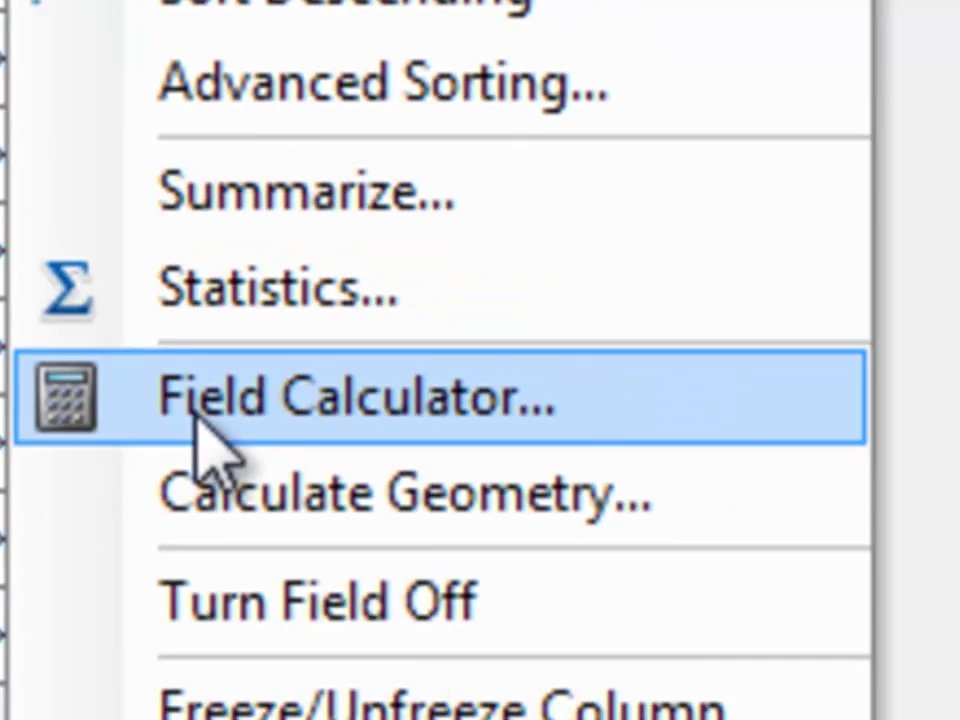
click(204, 439)
click(770, 600)
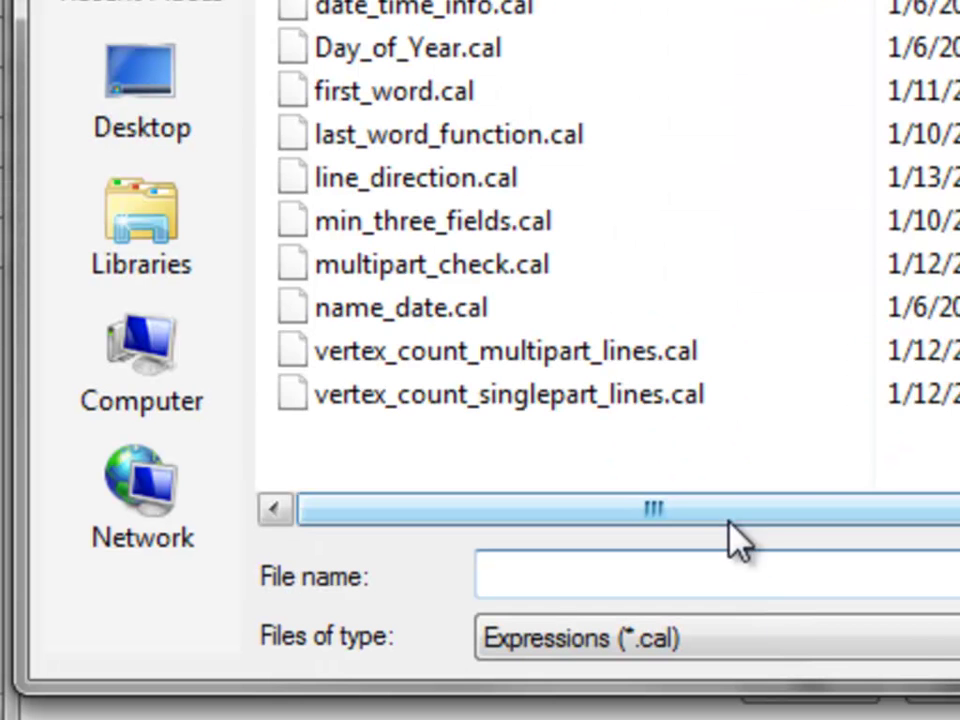
click(484, 405)
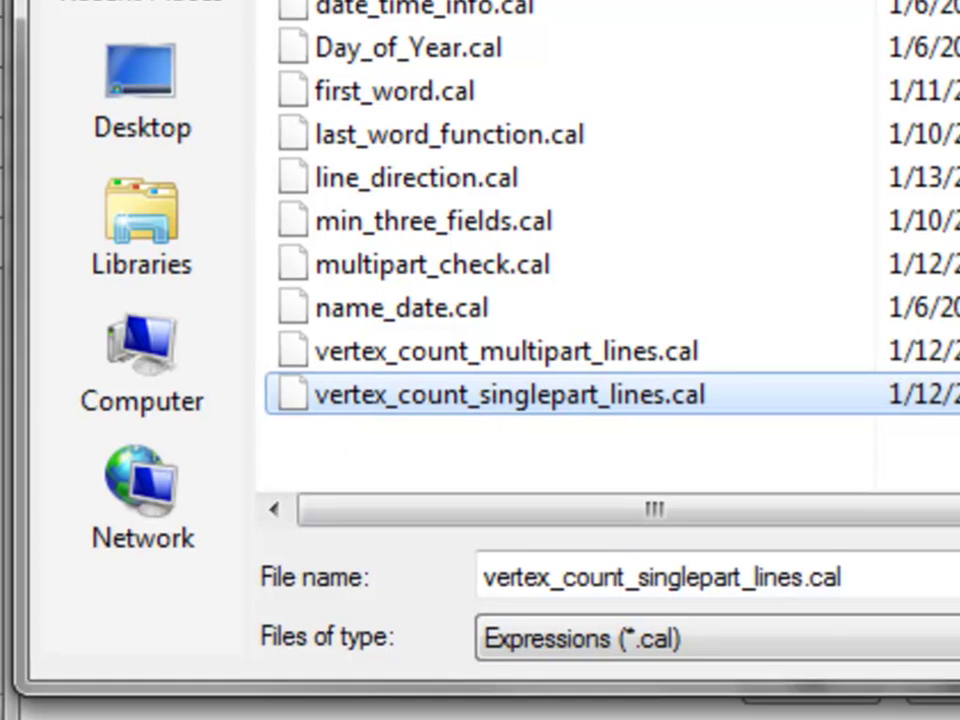
key(Return)
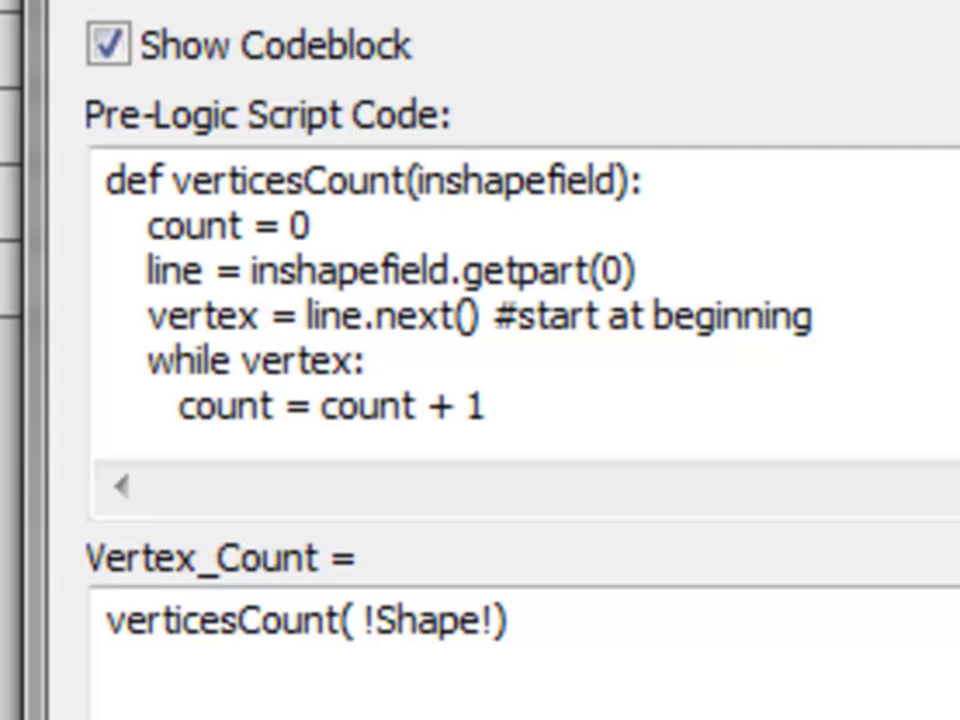
Review the verticesCount function's Shape argument, getpart(0) call and vertex-counting loop, and calculate the Vertex_Count field with it
click(365, 621)
drag(365, 621, 499, 619)
drag(418, 185, 622, 200)
drag(369, 231, 145, 222)
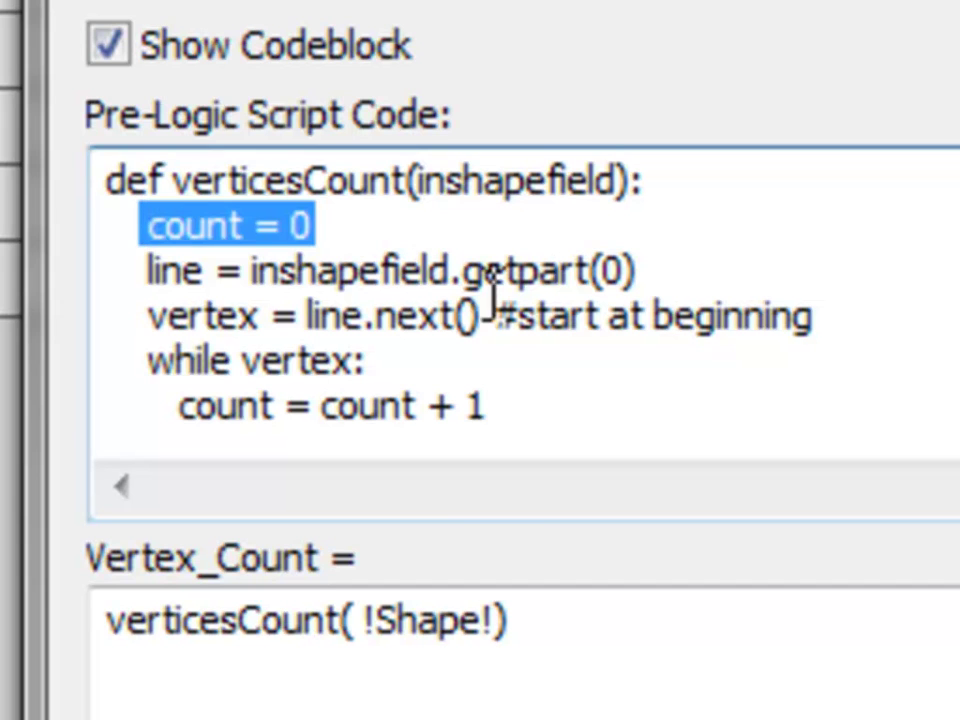
drag(640, 269, 478, 275)
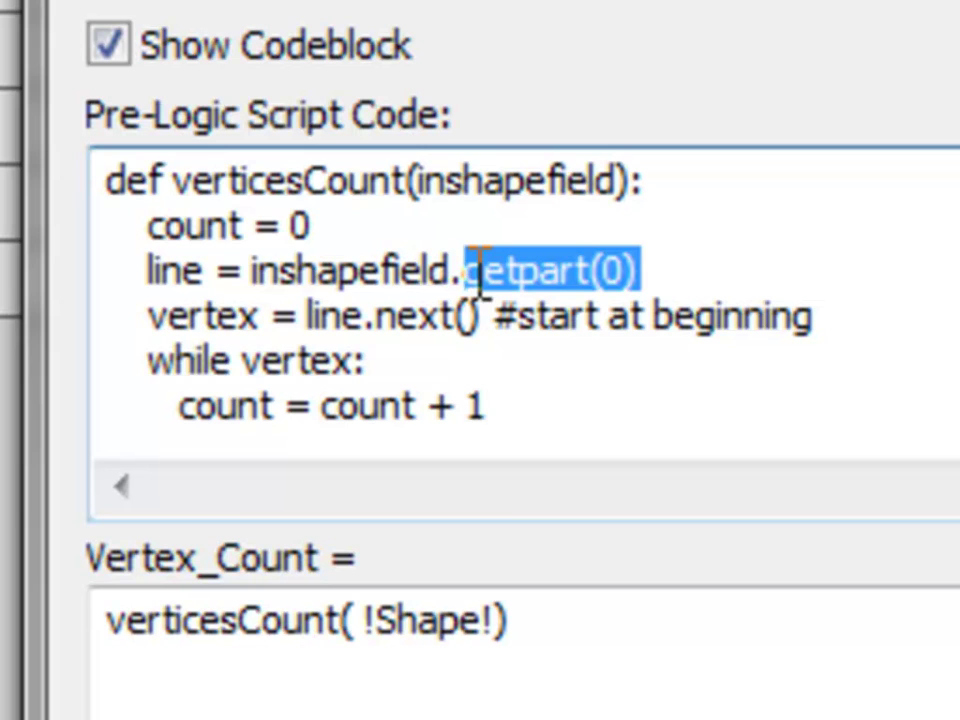
drag(478, 278, 465, 272)
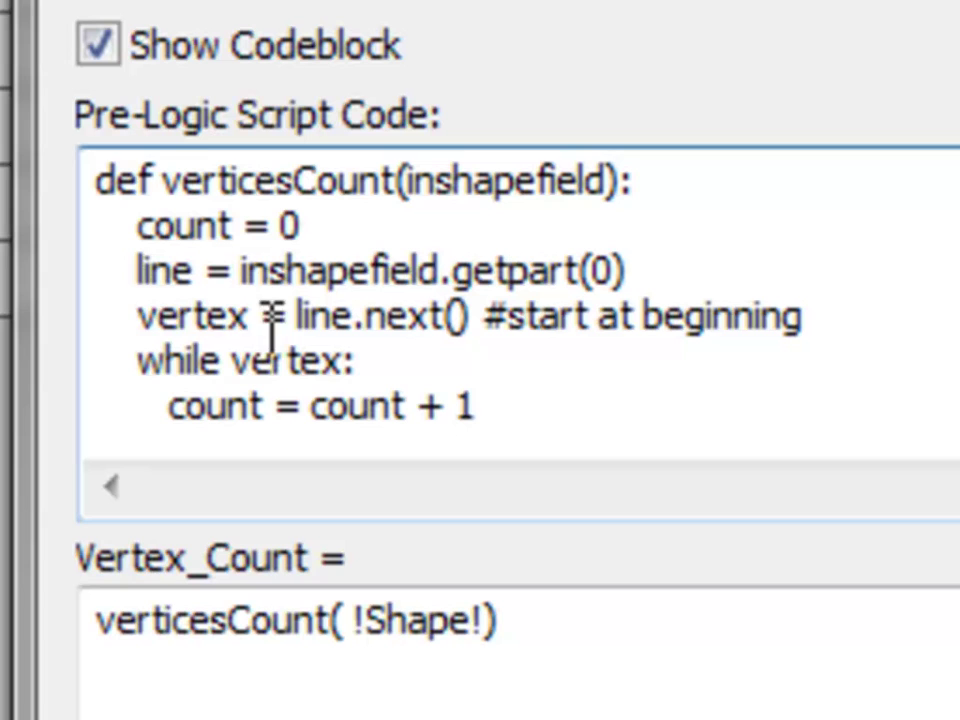
drag(256, 320, 133, 321)
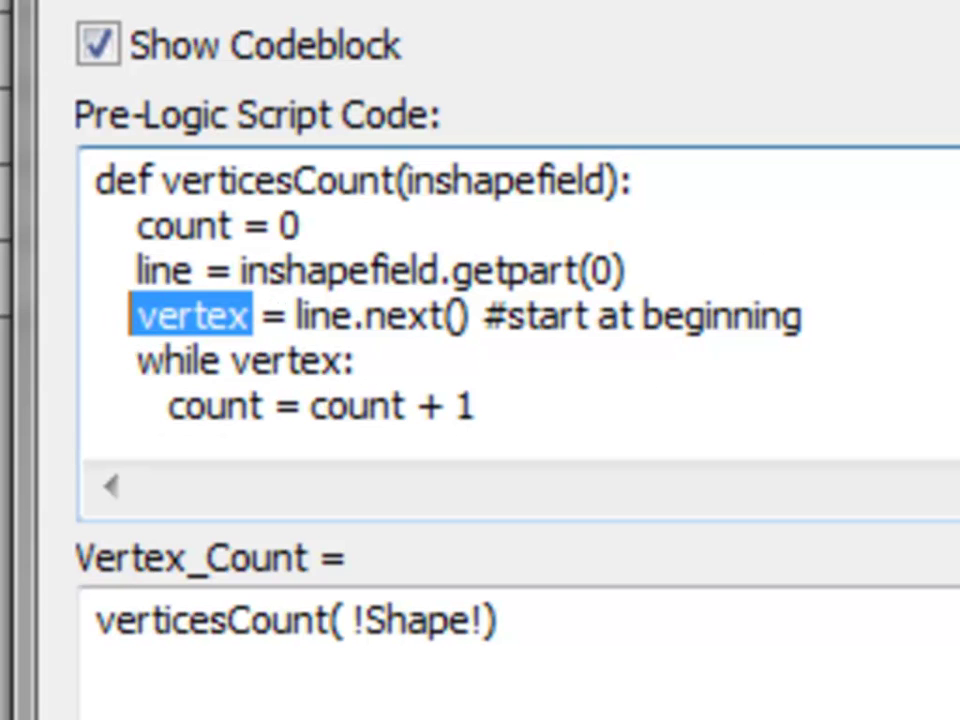
click(398, 360)
scroll(405, 290, down, 1)
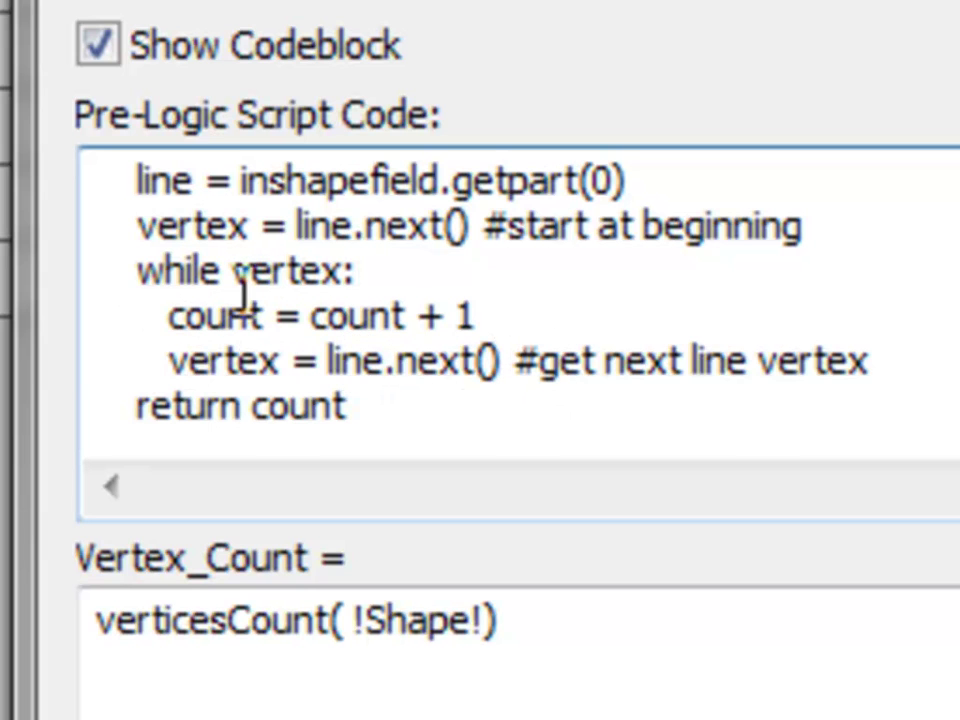
click(379, 412)
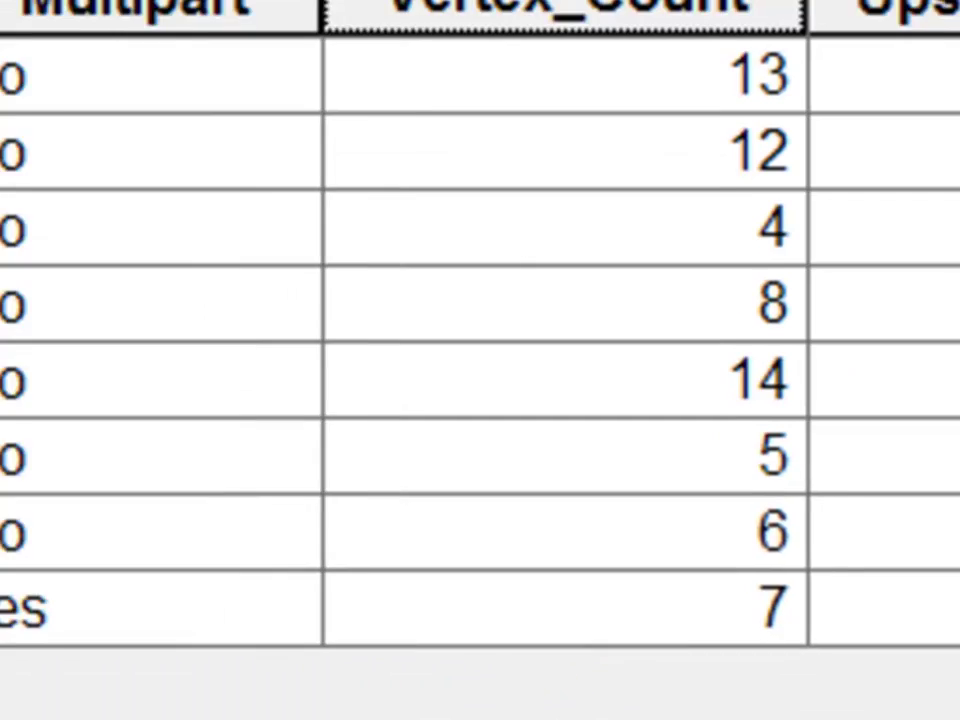
Select the first StreamLines record, search for "feature vertices" and open the Feature Vertices To Points tool
click(700, 88)
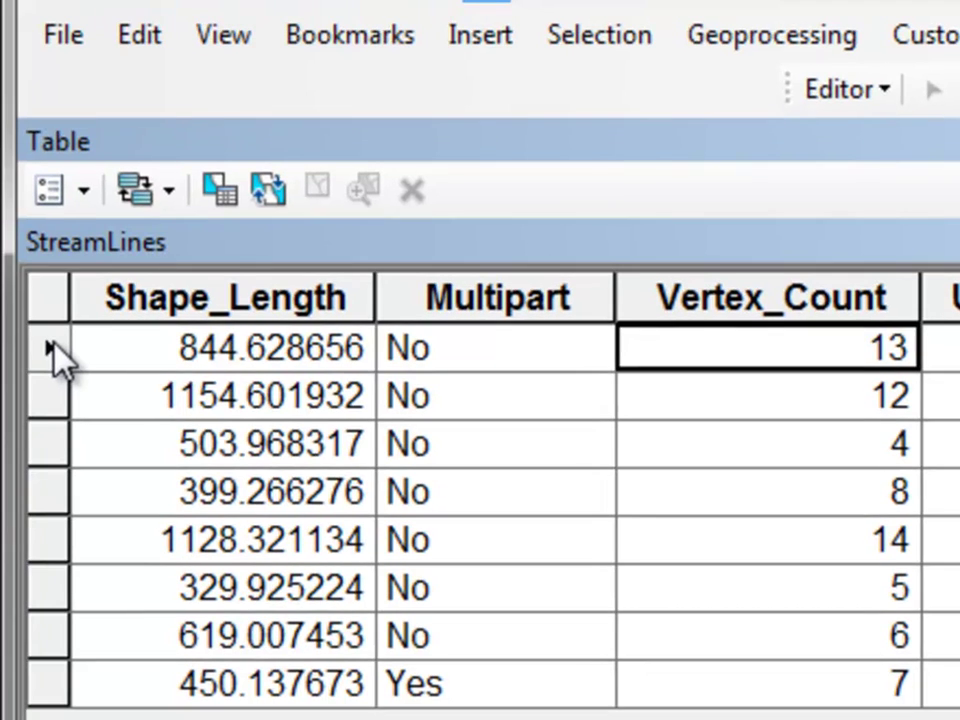
click(50, 345)
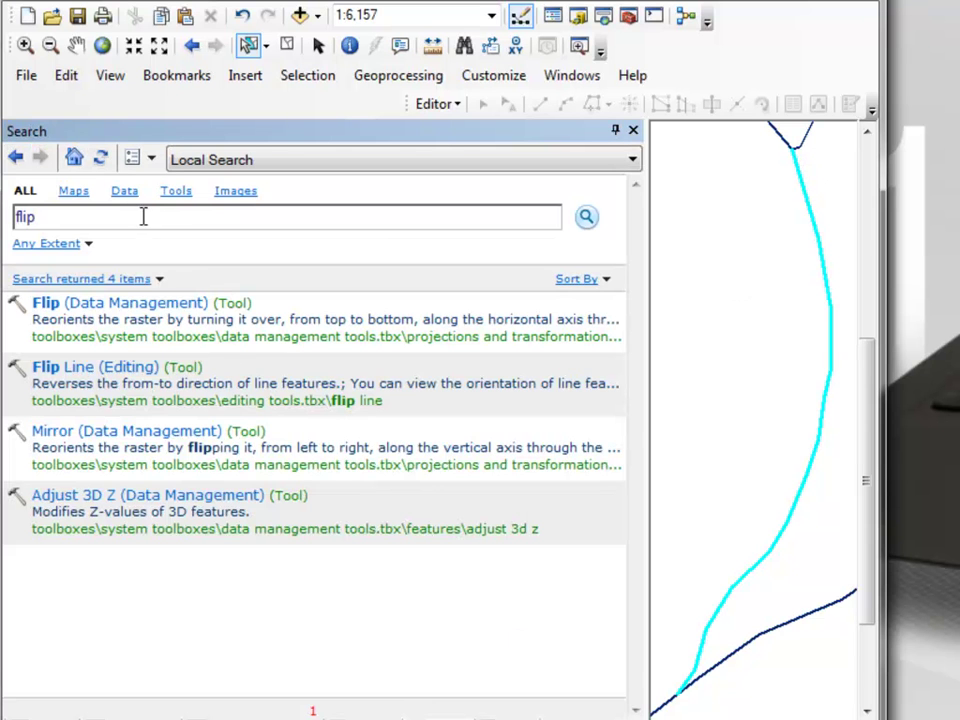
drag(144, 216, 3, 222)
text(feature verti)
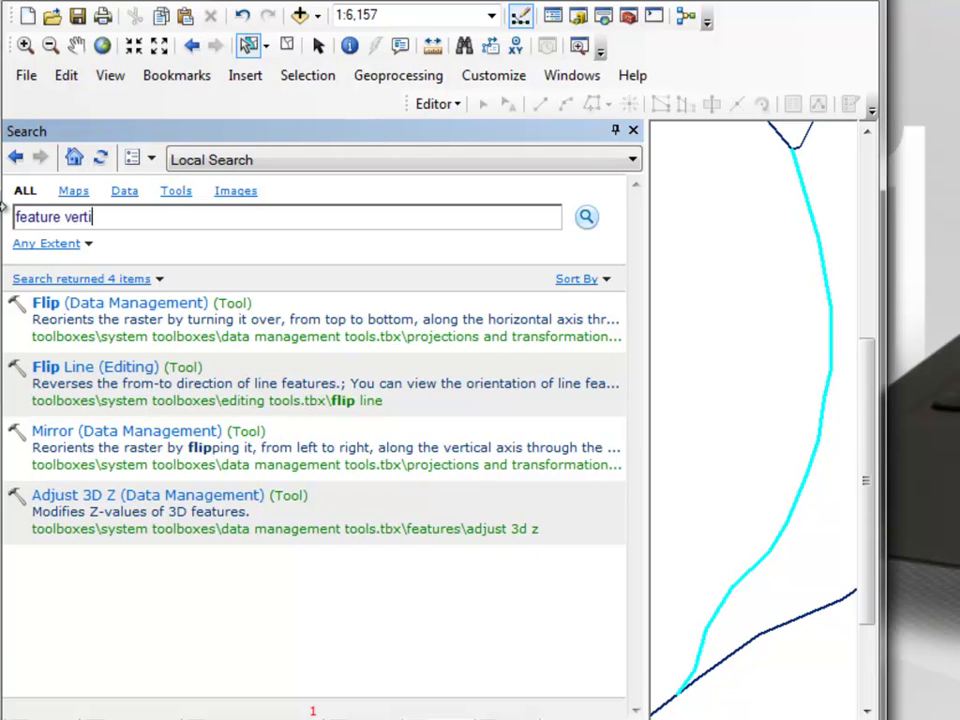
click(590, 218)
click(203, 303)
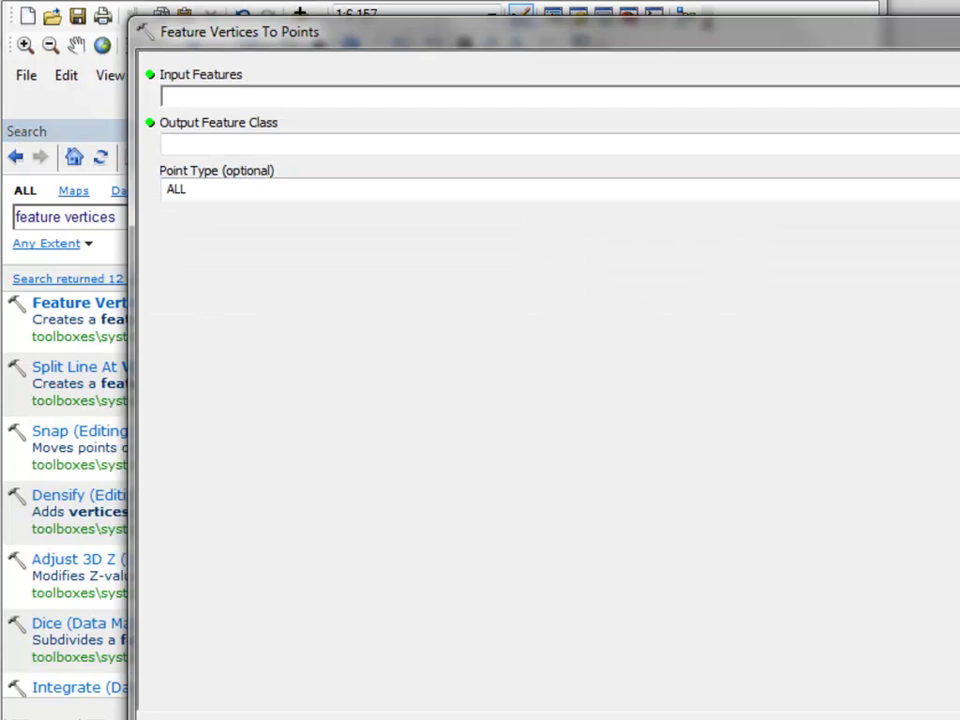
Run Feature Vertices To Points on StreamLines with point type ALL, naming the output feature class line_points
click(360, 88)
click(250, 120)
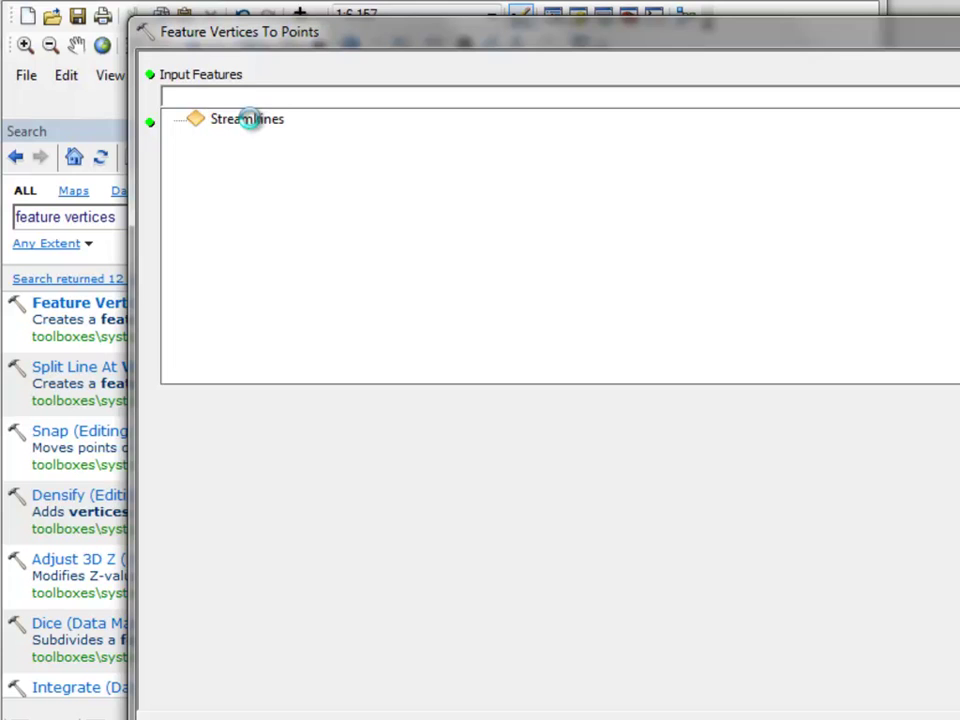
click(618, 150)
drag(618, 150, 433, 153)
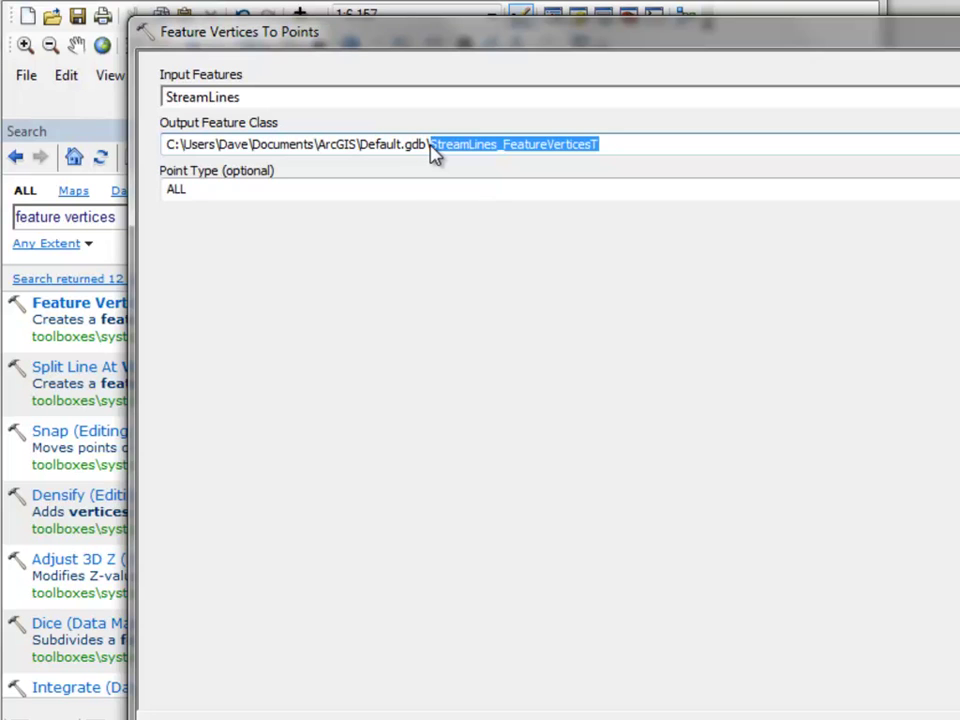
key(BackSpace)
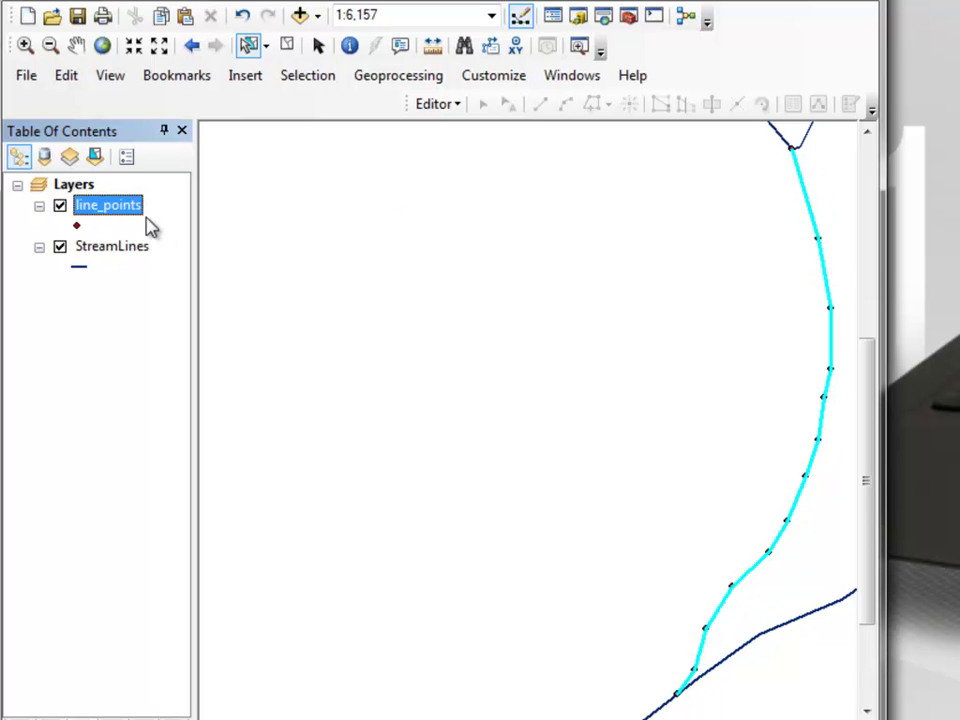
Compare the record count in the line_points attribute table with the selected StreamLines record, and remove the line_points layer from the map
right_click(130, 212)
click(163, 290)
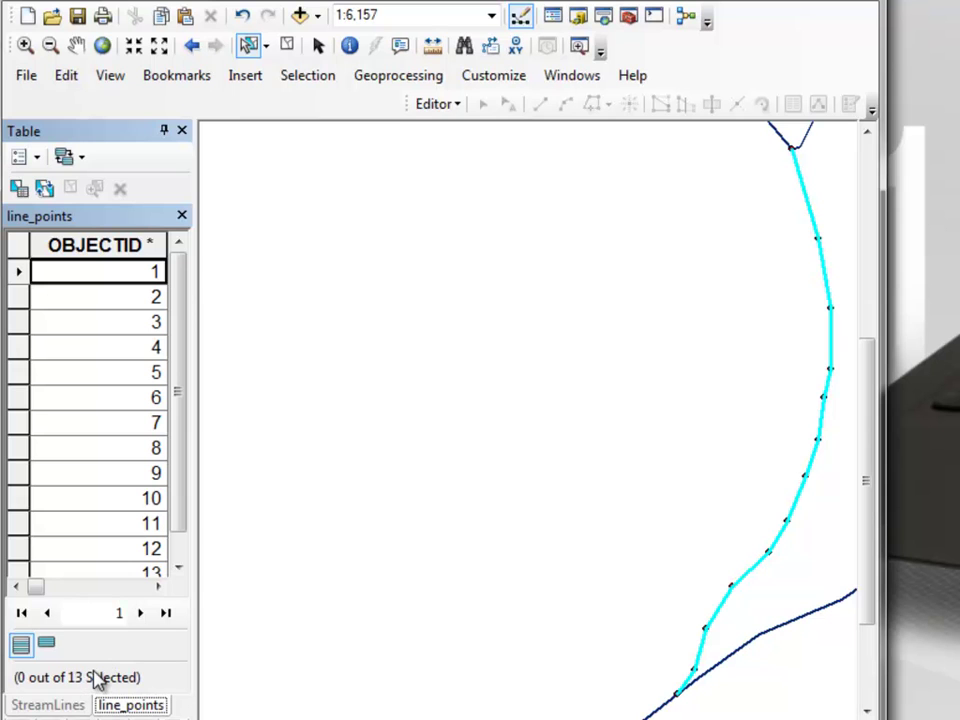
click(64, 706)
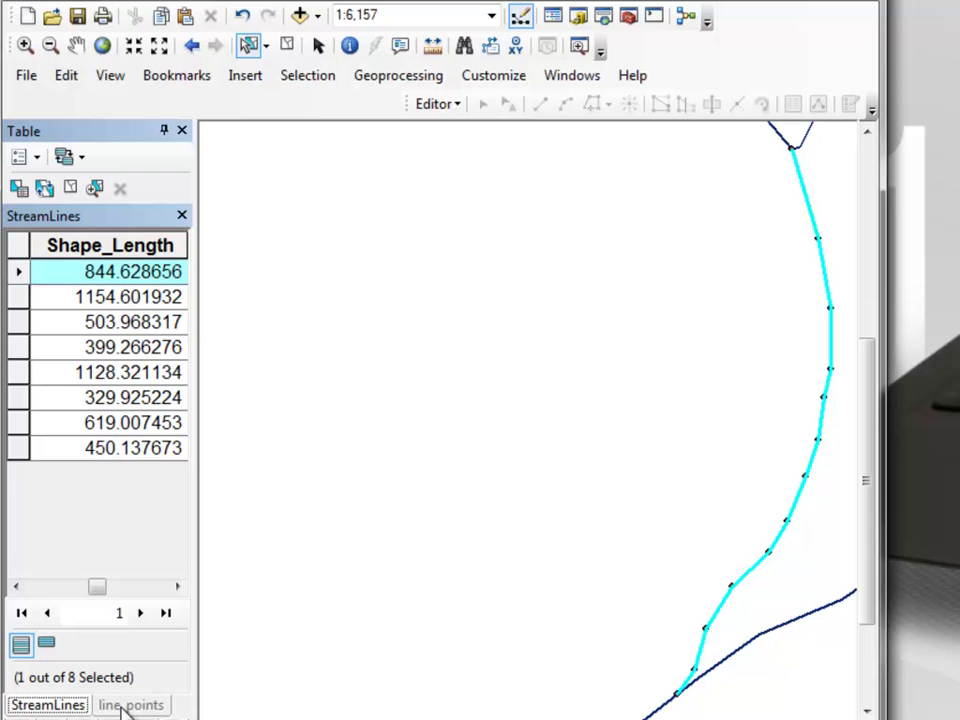
click(60, 716)
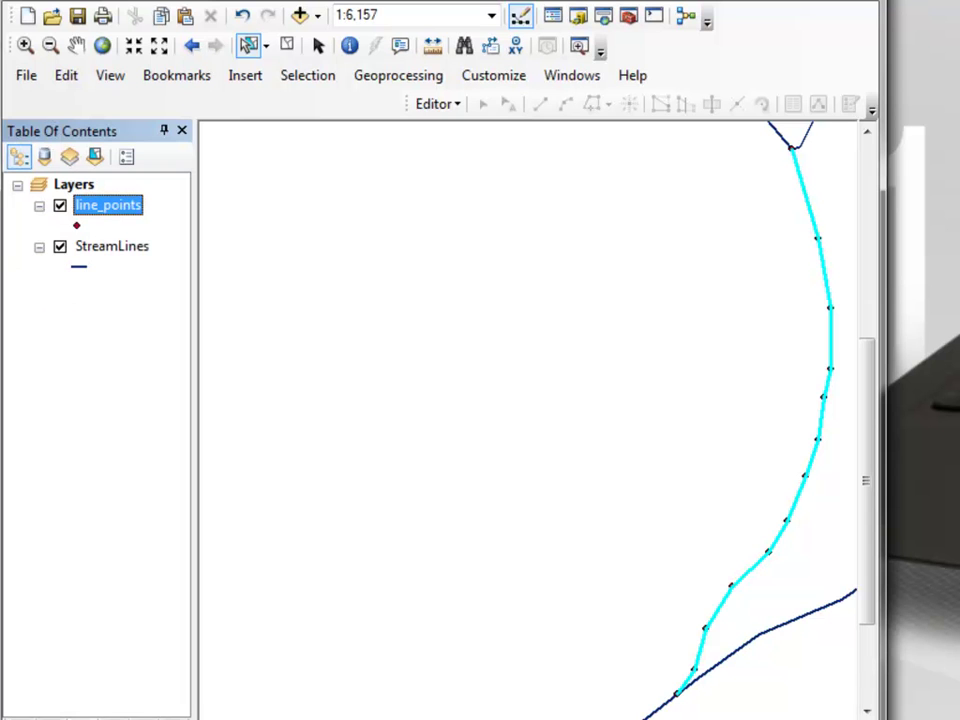
right_click(118, 220)
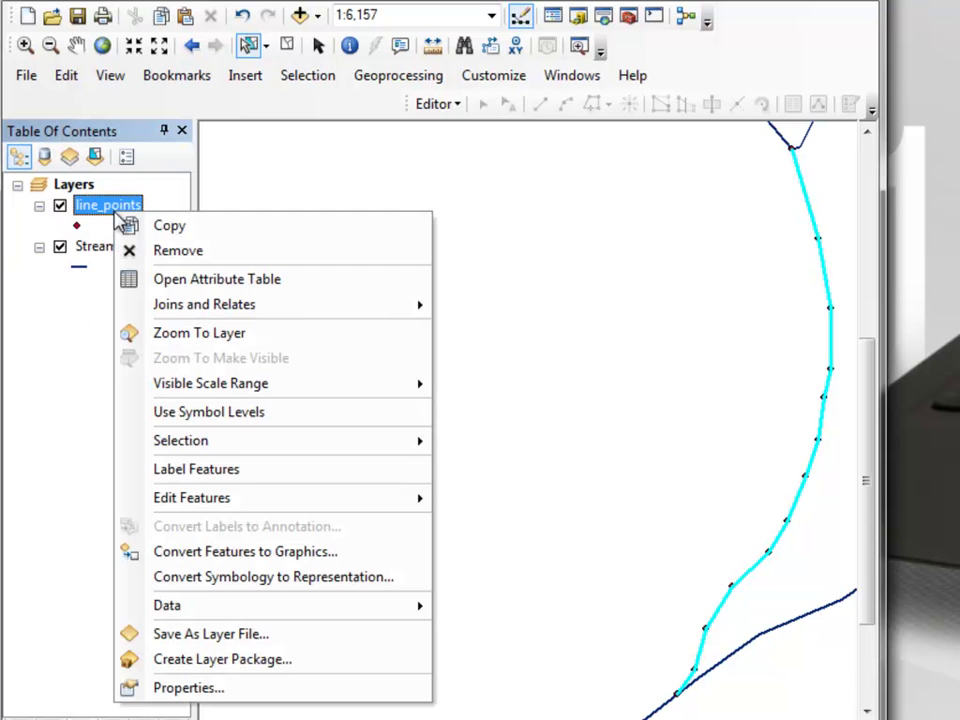
click(170, 251)
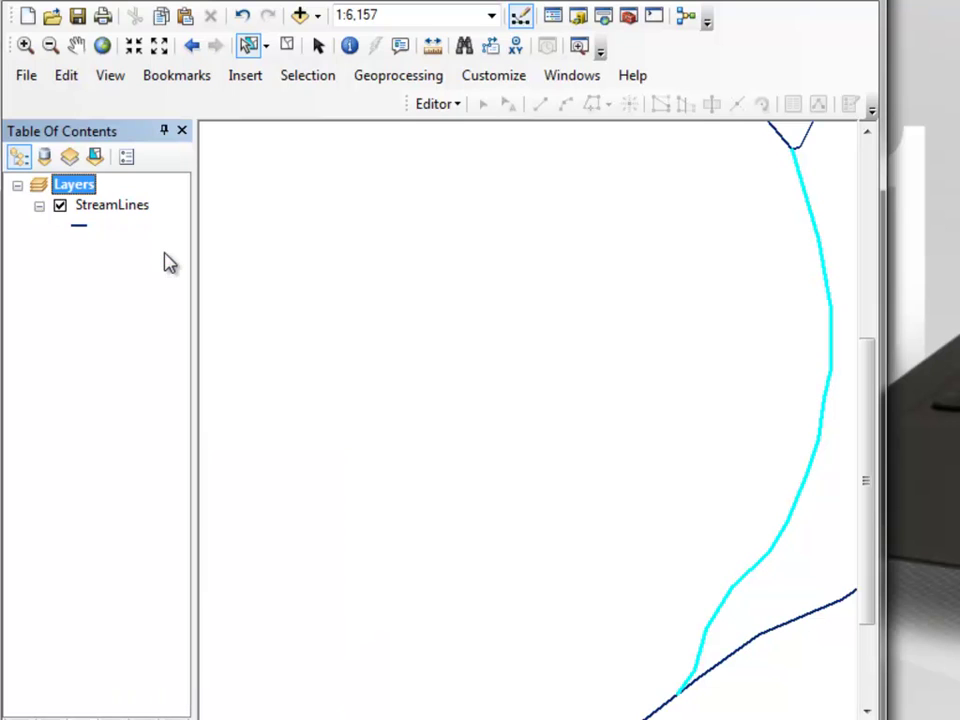
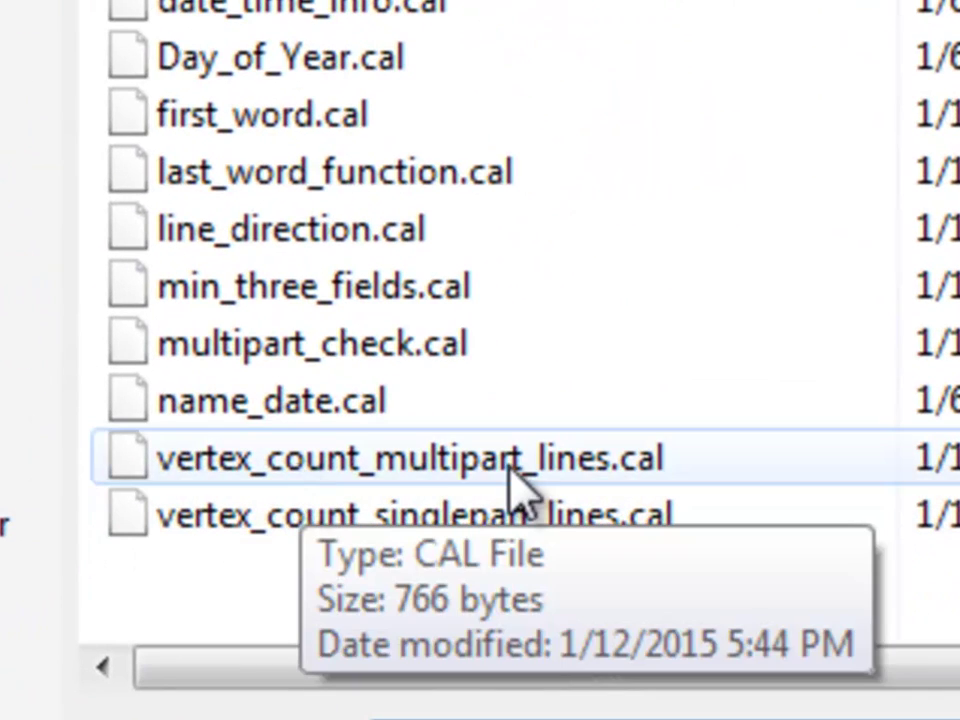
Load vertex_count_multipart_lines.cal for the Vertex_Count field and review its partCount range loop, getpart(i) call and vertex-counting loop
click(510, 465)
key(Return)
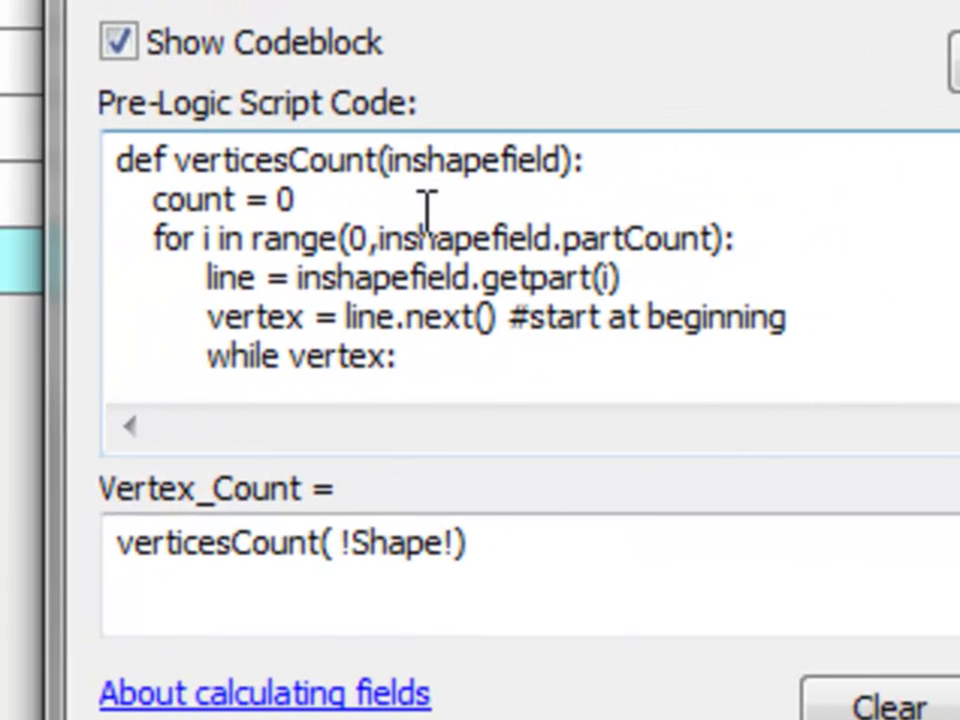
double_click(357, 225)
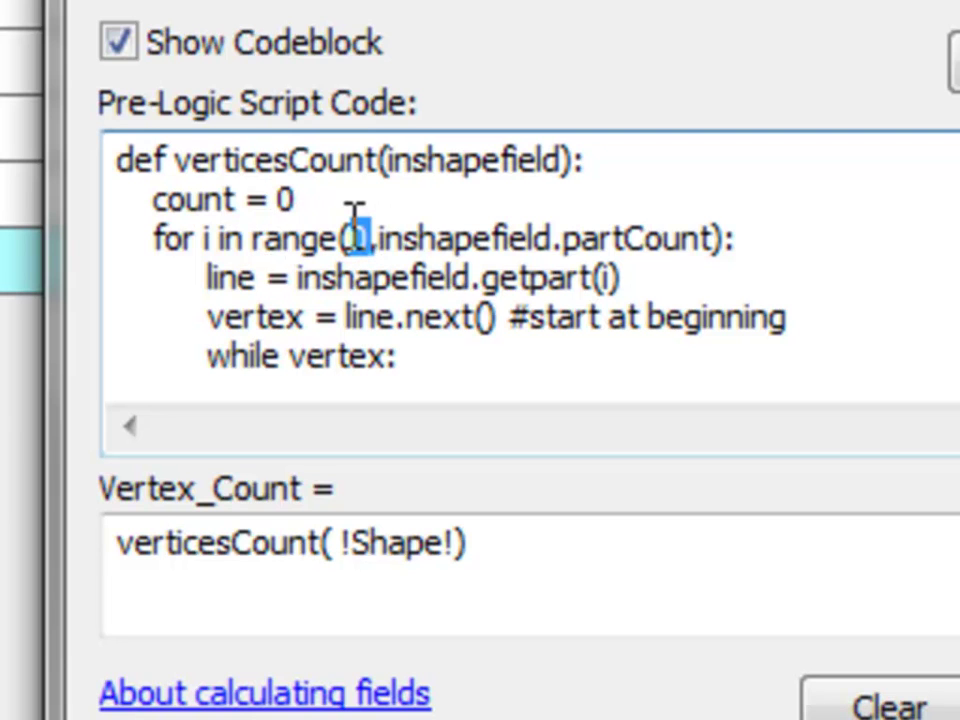
click(610, 232)
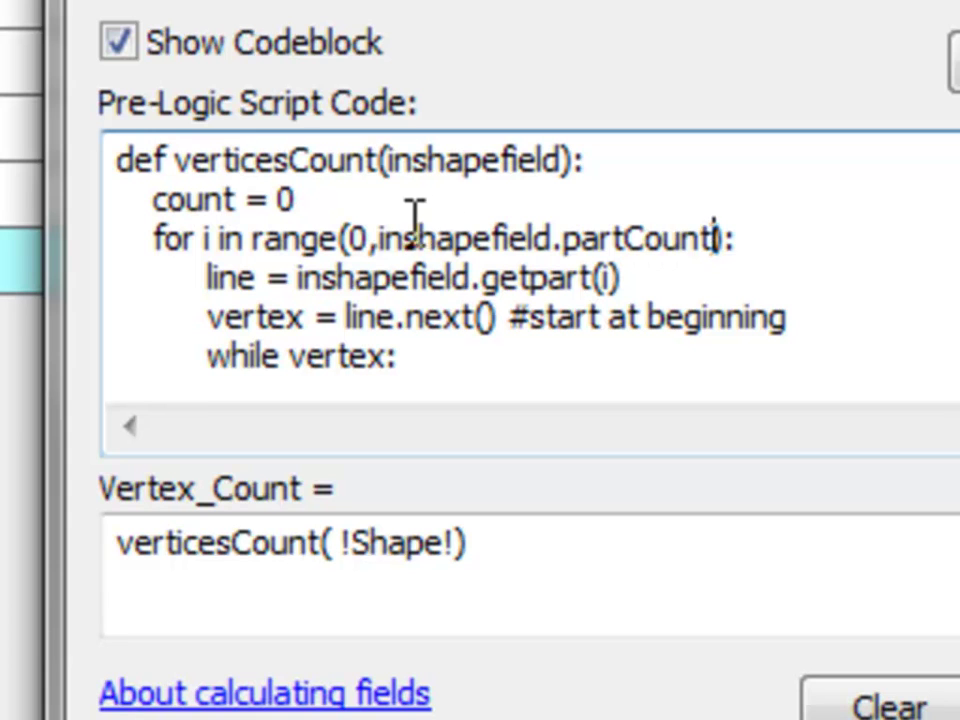
drag(385, 238, 722, 222)
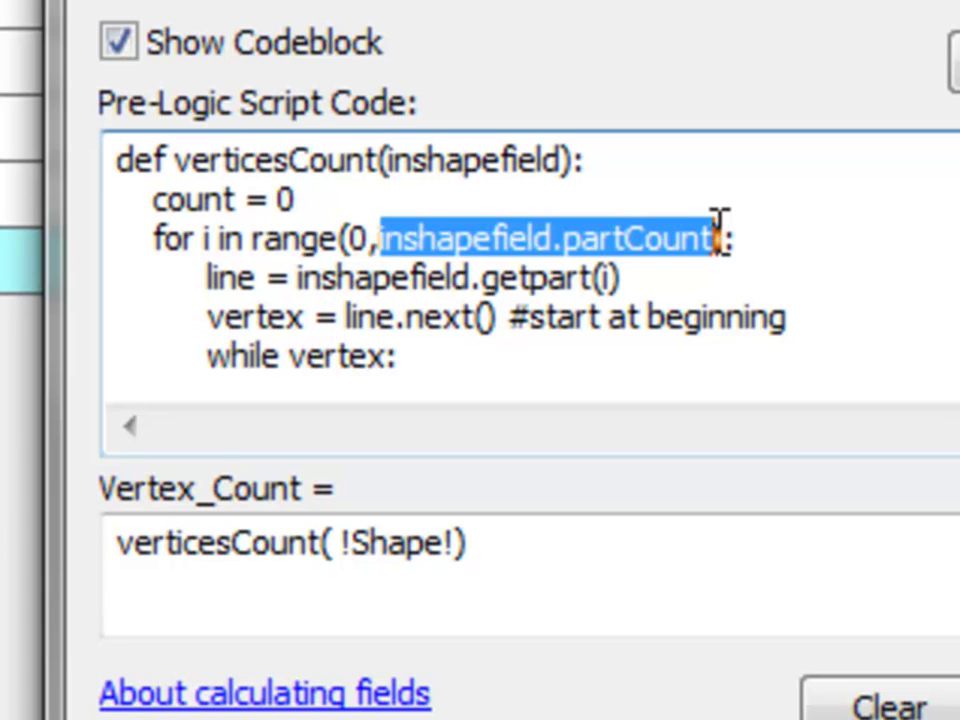
drag(722, 222, 721, 222)
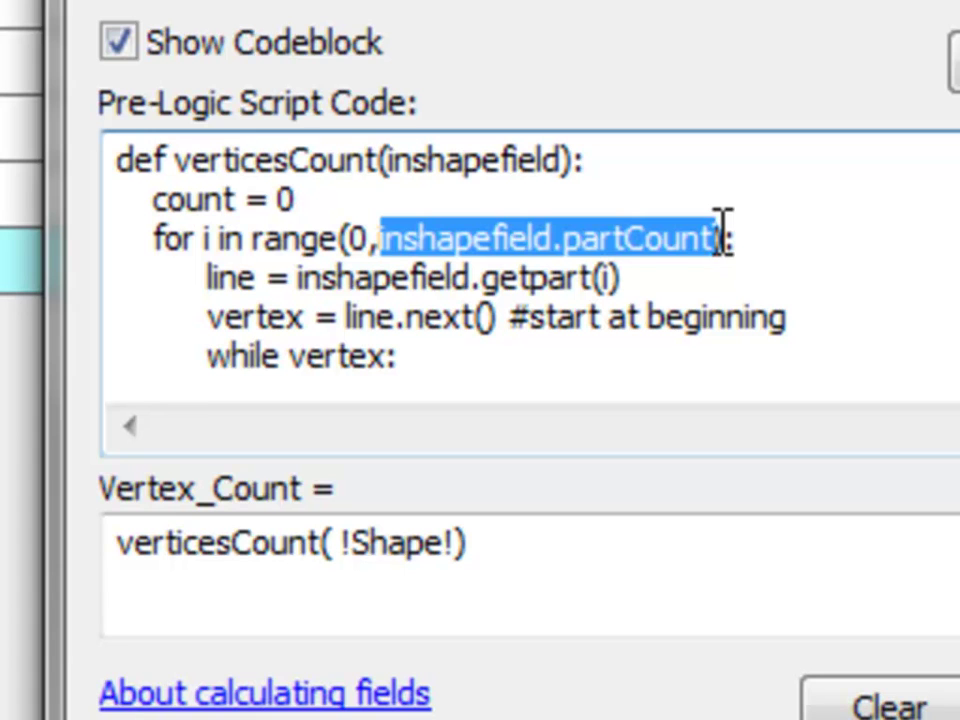
click(658, 281)
drag(658, 281, 490, 285)
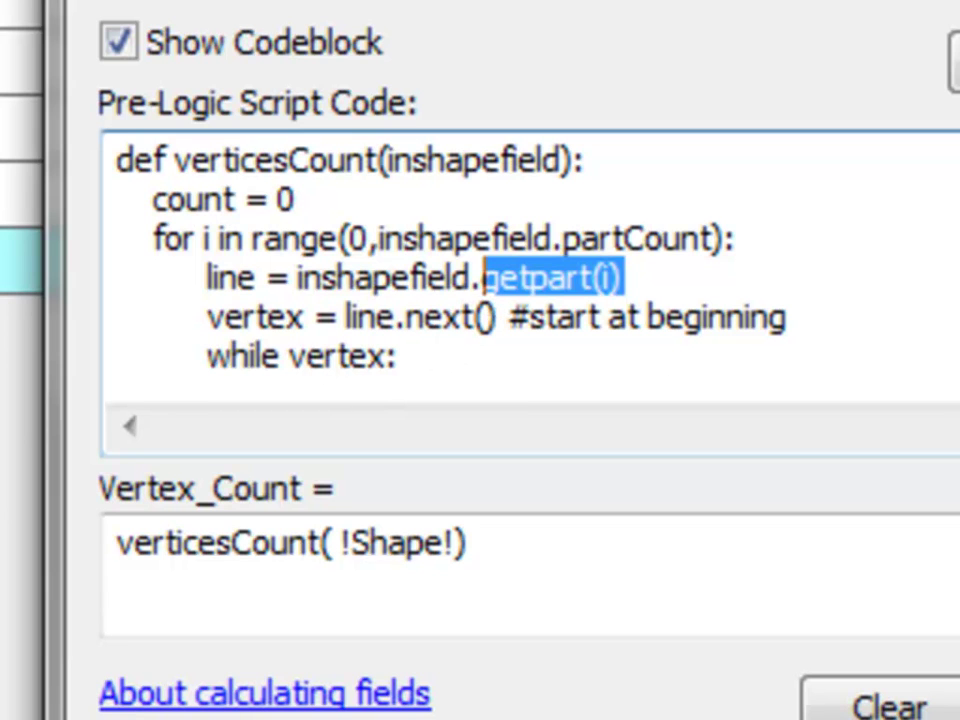
scroll(485, 280, down, 2)
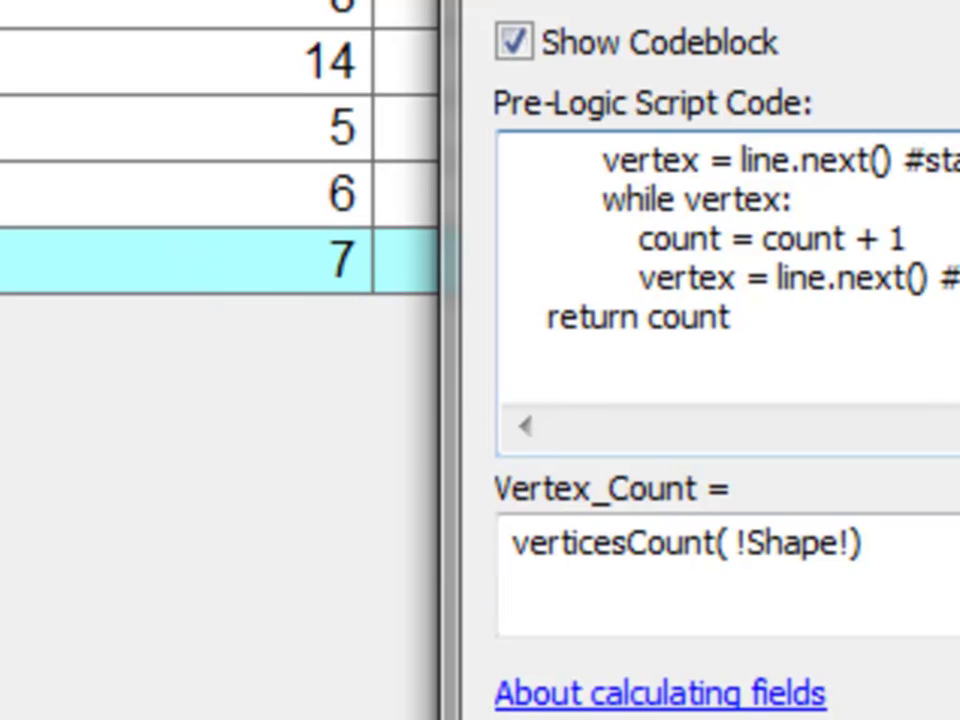
Set the parser to Python, calculate Vertex_Count for the selected multipart line, and clear the selection
key(Return)
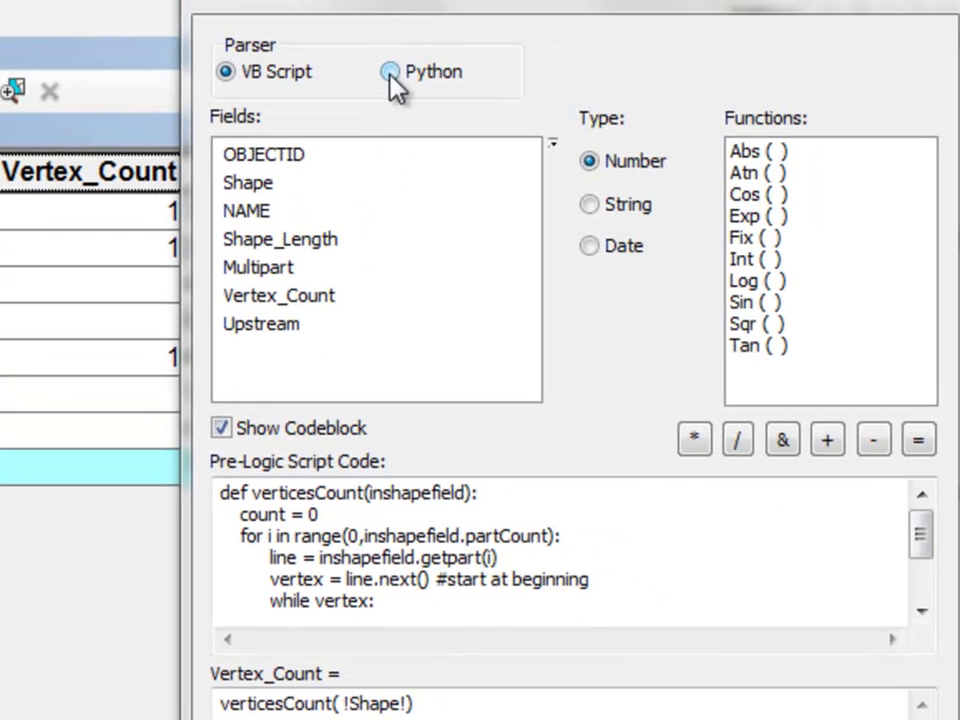
click(390, 72)
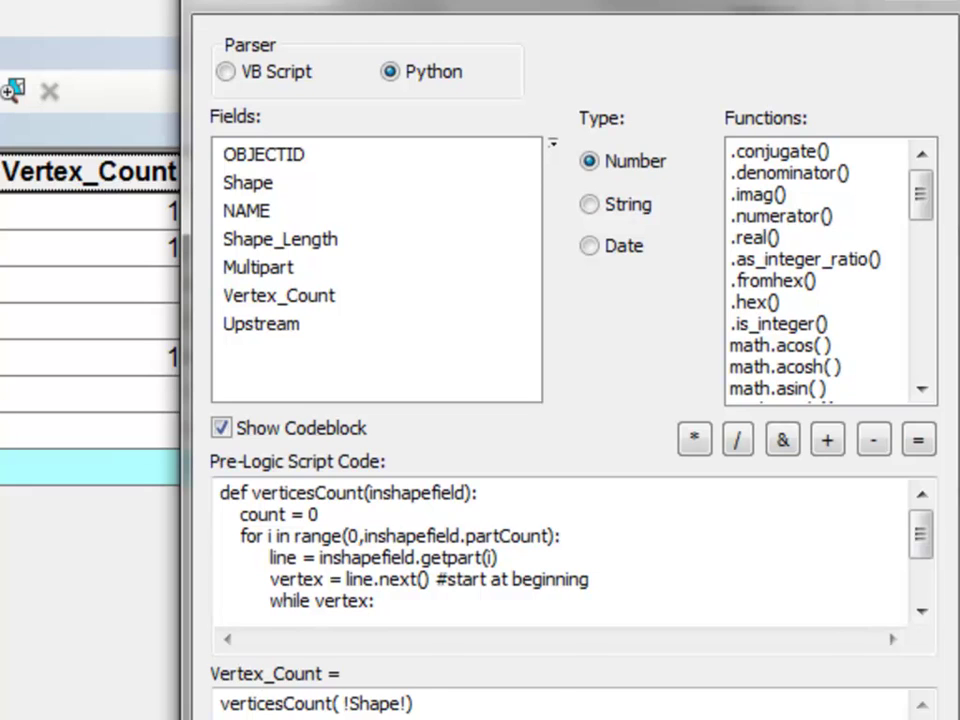
key(Return)
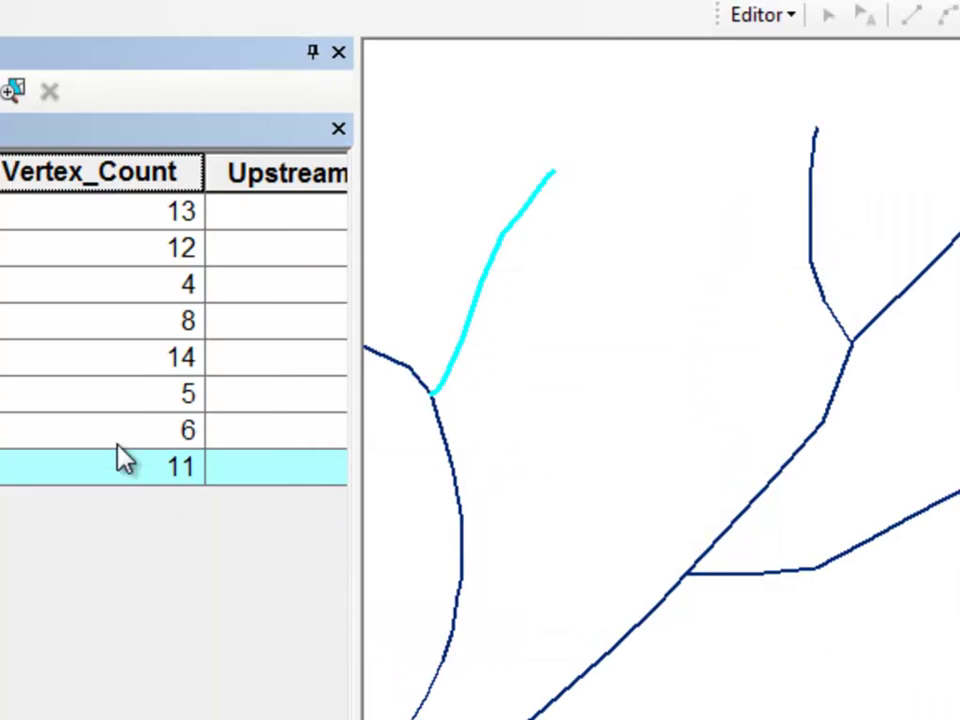
click(172, 474)
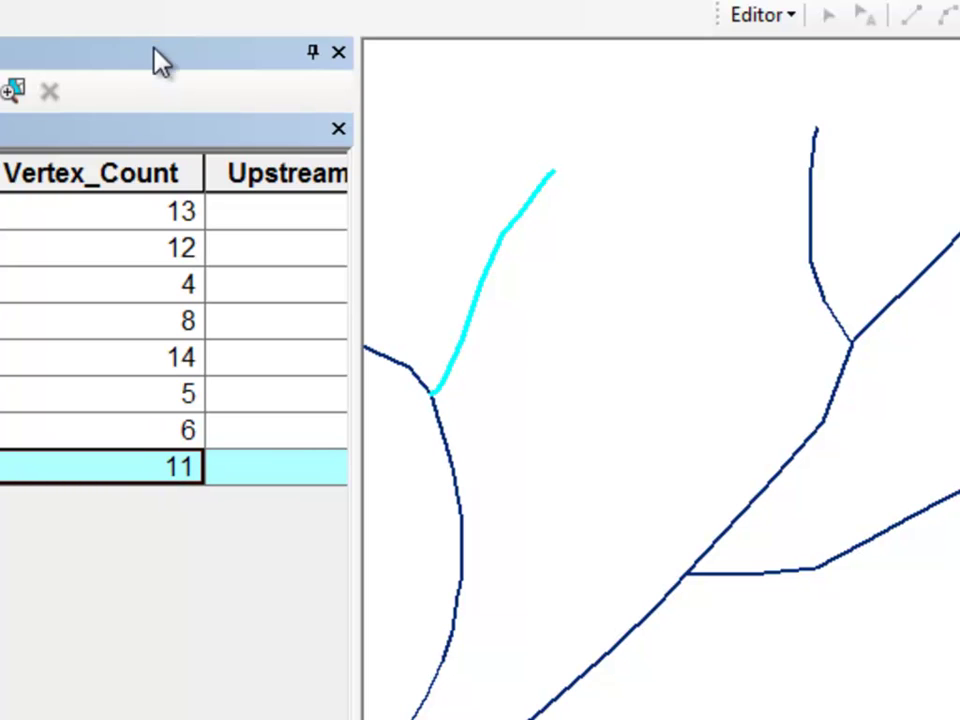
click(172, 2)
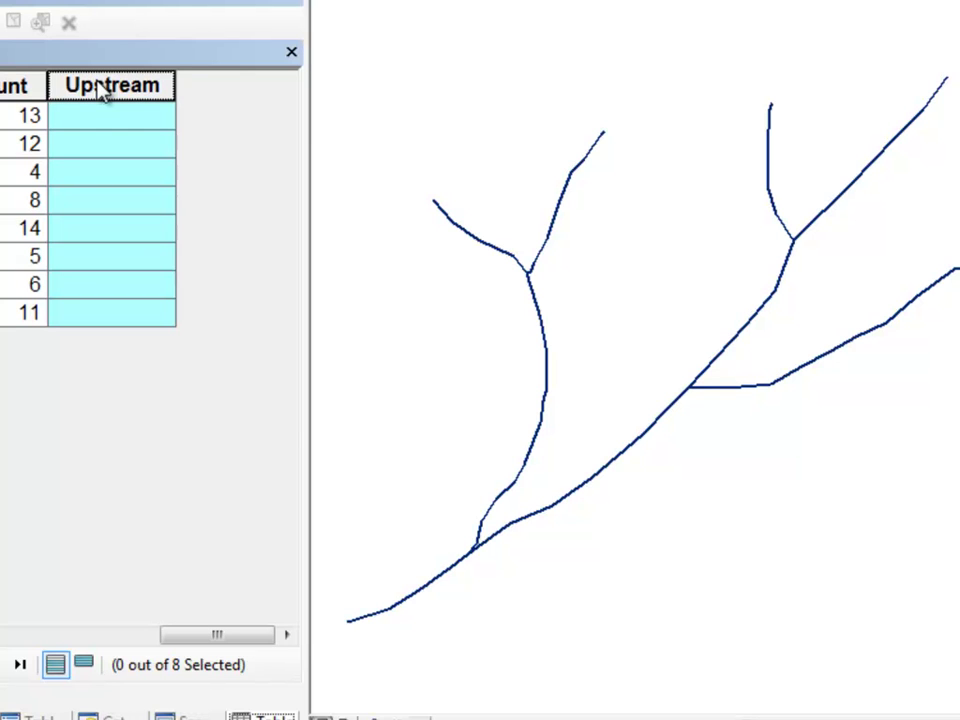
Load line_direction.cal into the Field Calculator for the StreamLines table's Upstream field
right_click(104, 90)
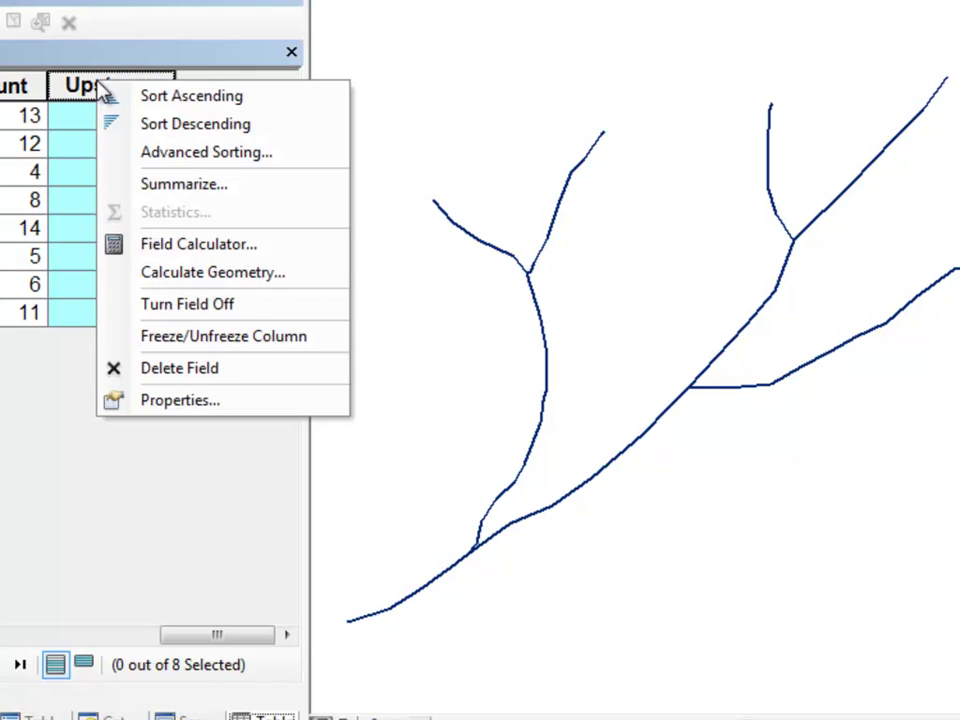
click(138, 254)
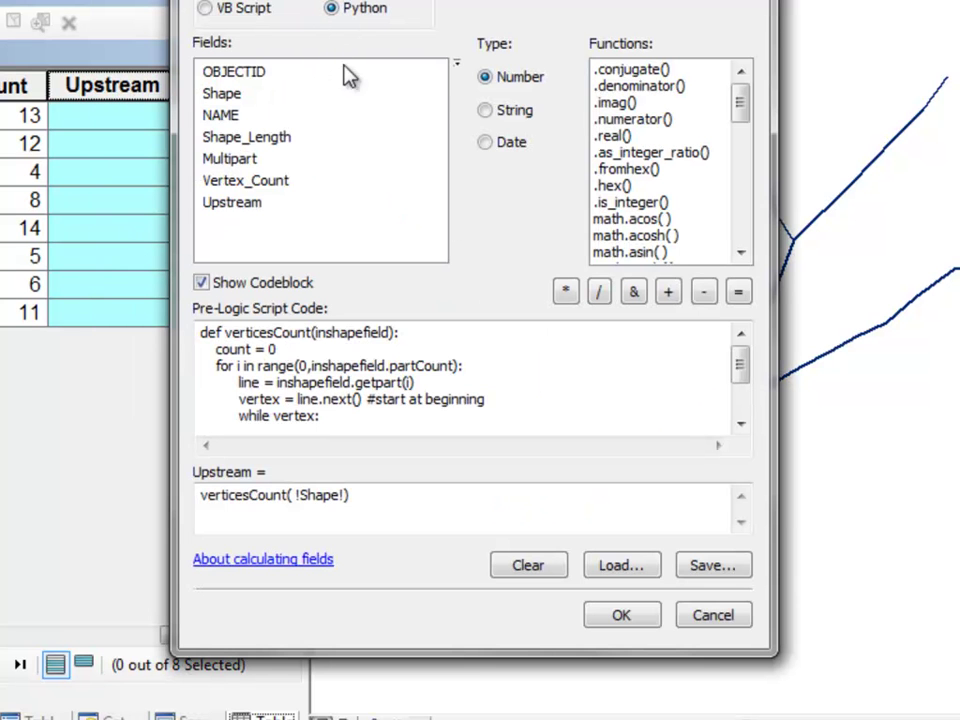
click(636, 567)
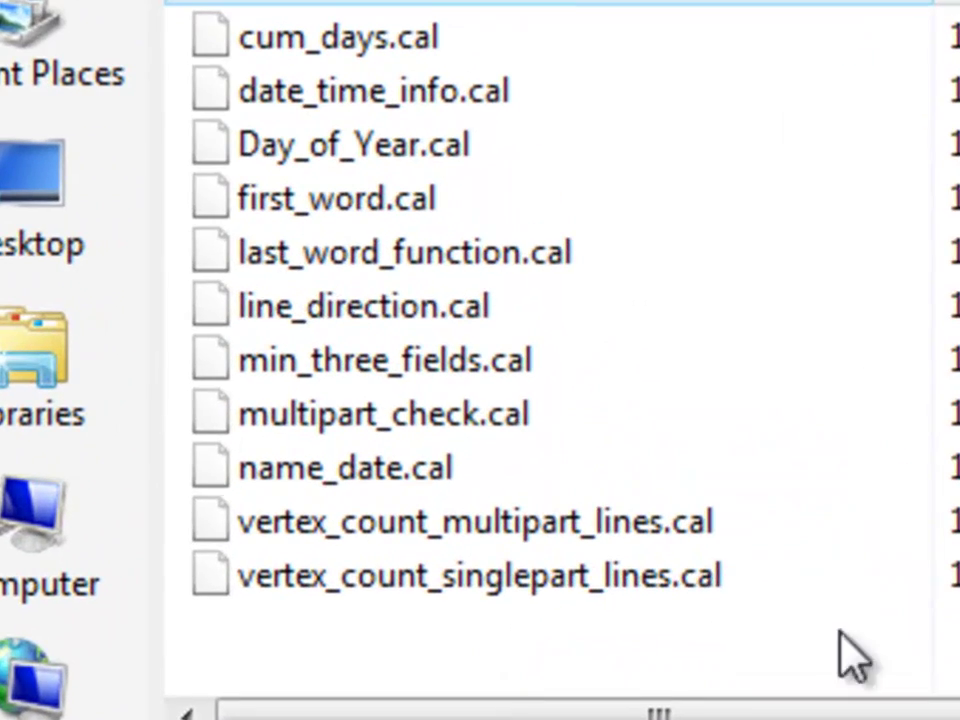
click(345, 308)
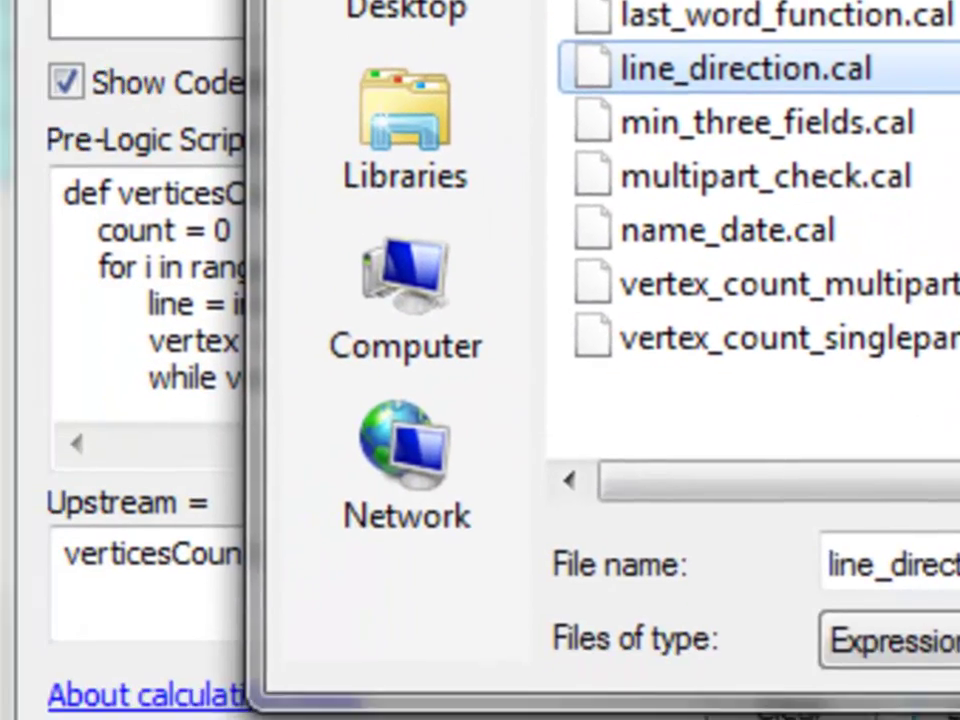
key(Return)
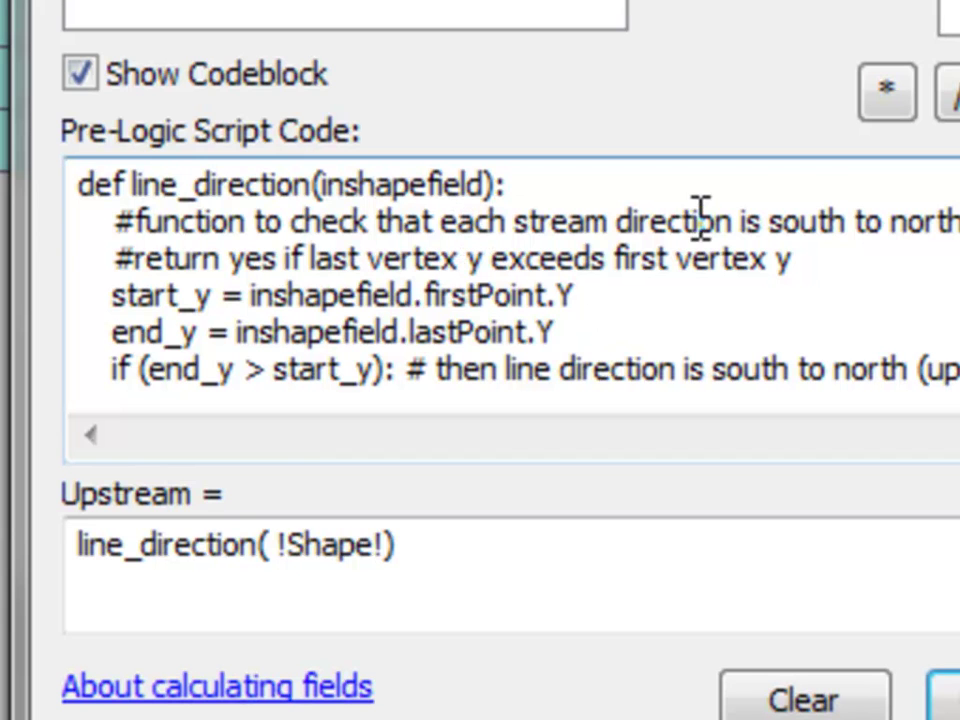
Review the line_direction code: its south-to-north comments, firstPoint.Y and lastPoint.Y assignments, end_y > start_y test and else branch
click(764, 221)
click(912, 224)
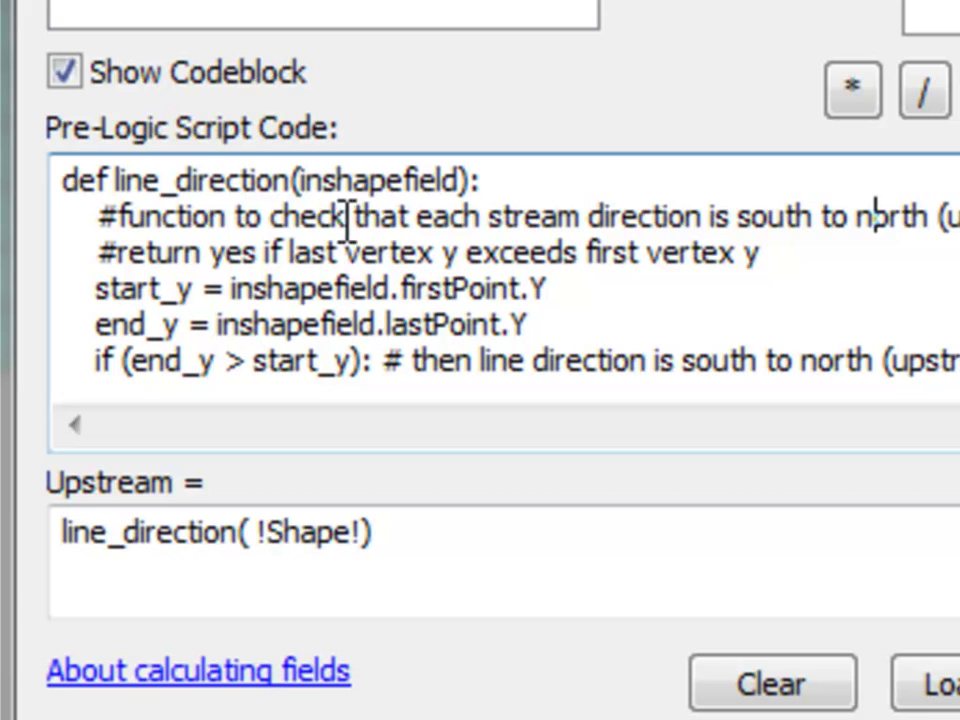
drag(396, 284, 257, 284)
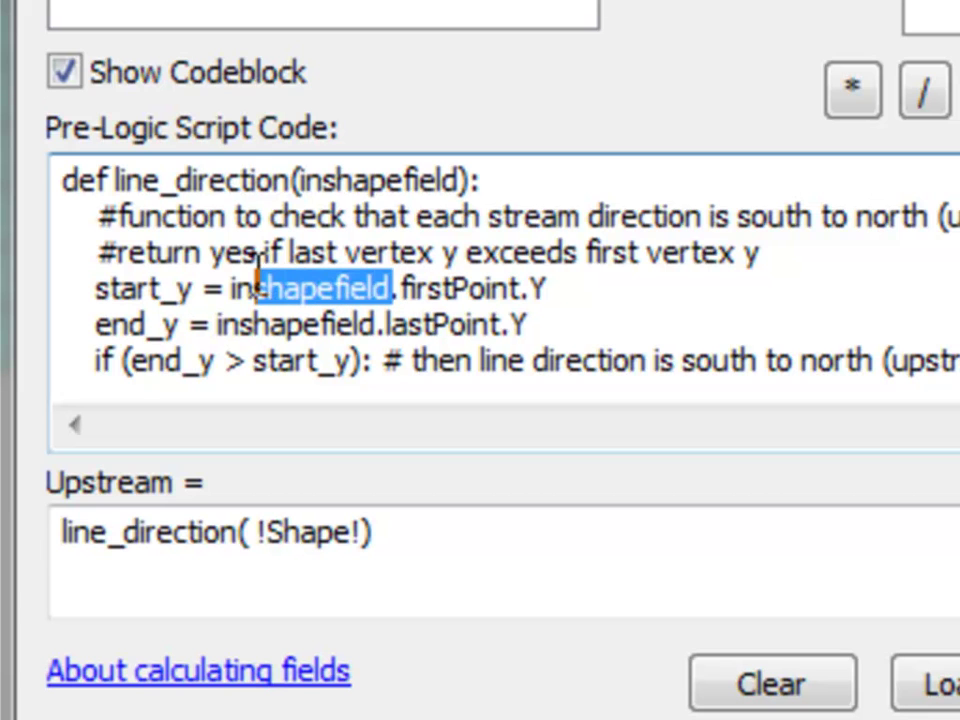
drag(523, 292, 404, 298)
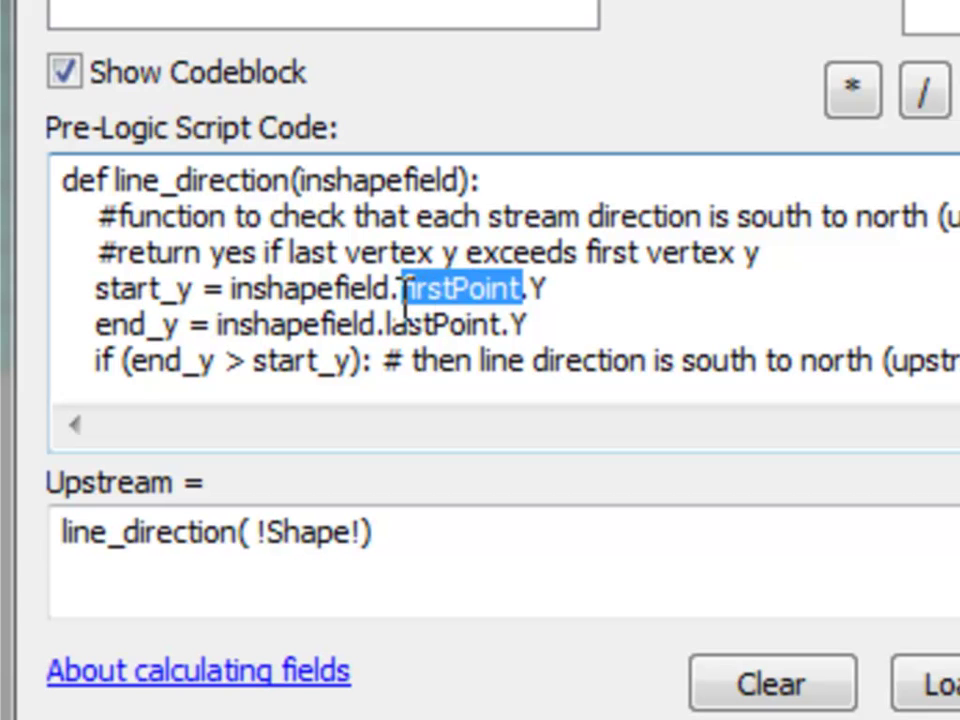
click(553, 291)
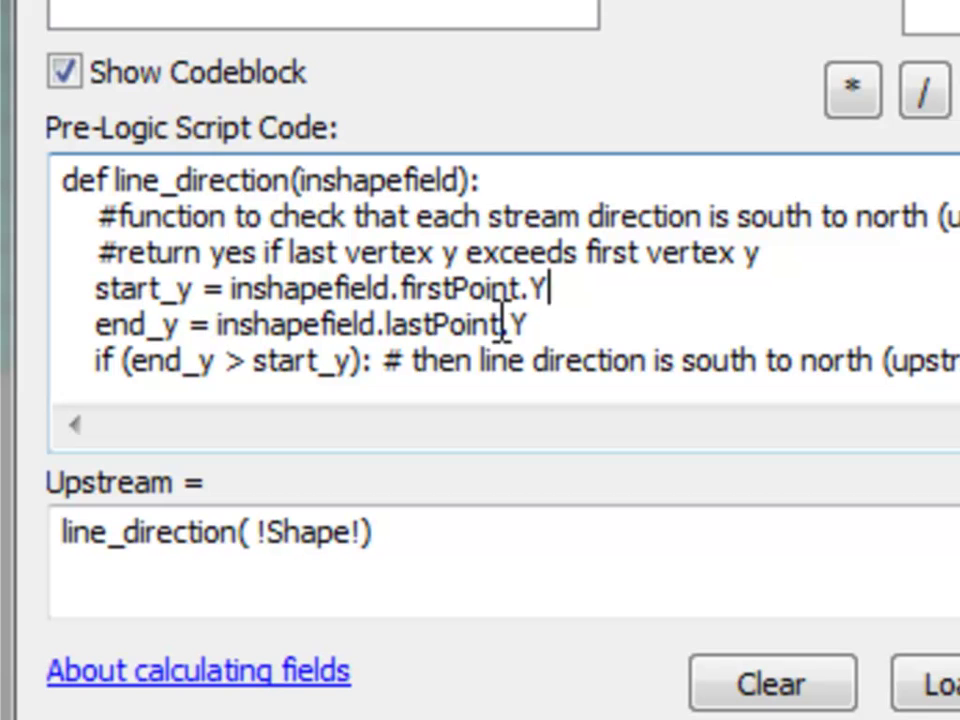
drag(505, 322, 385, 328)
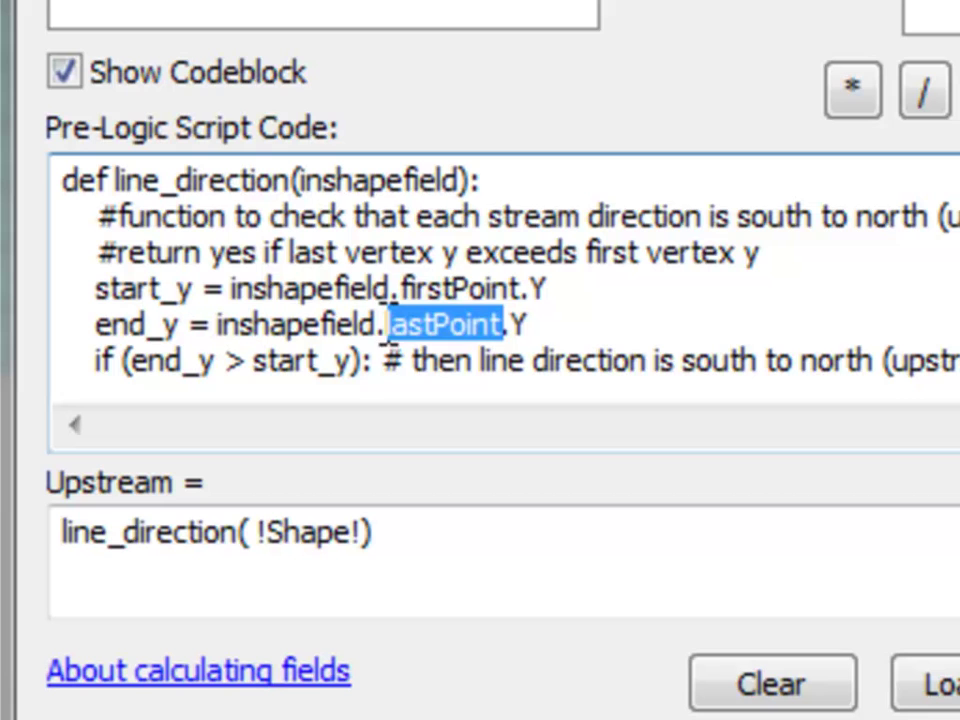
click(548, 330)
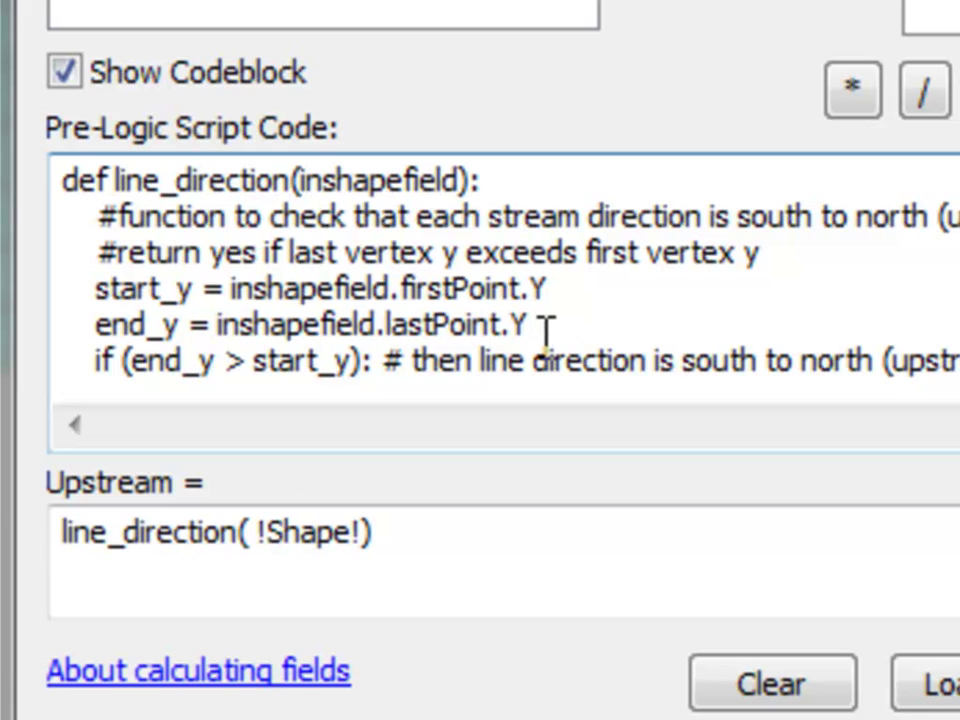
click(217, 360)
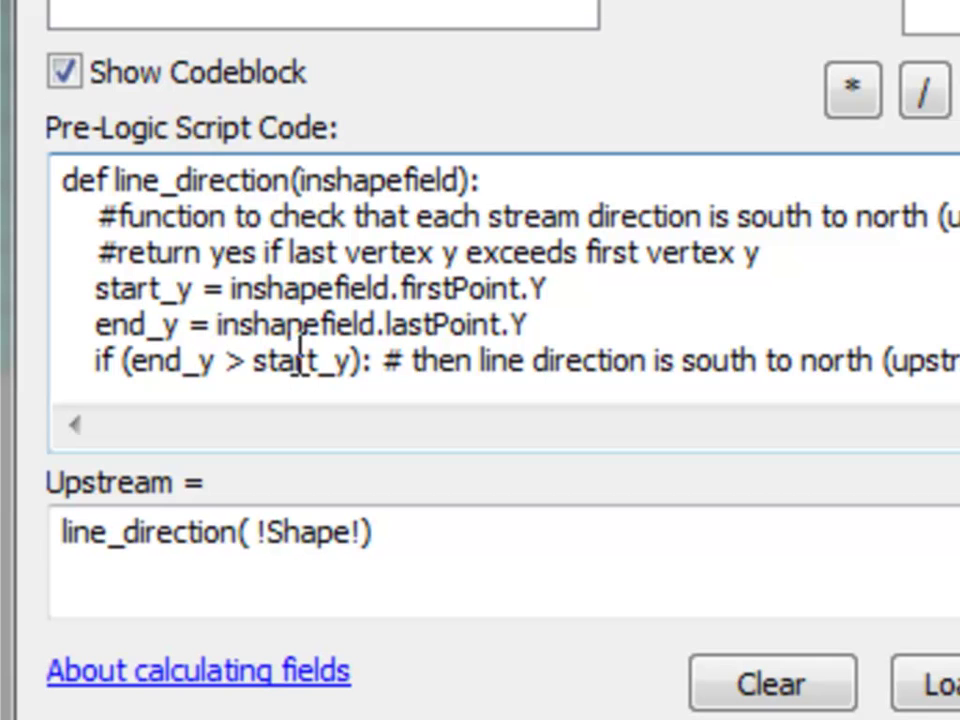
click(298, 360)
text(upstream_check = "Yes")
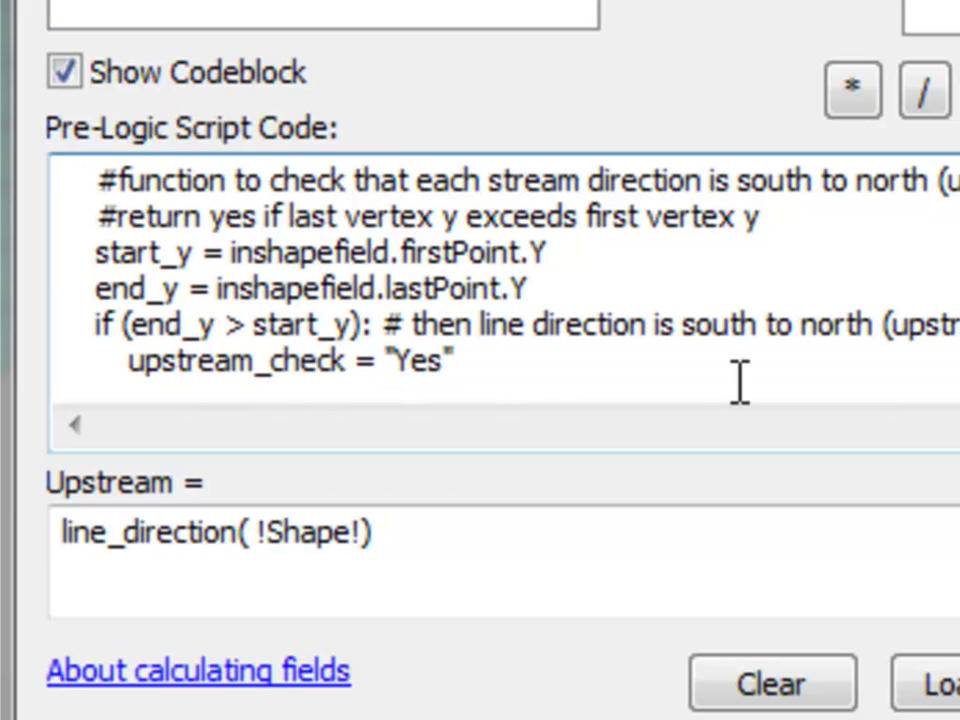
text(else: #line direction is north to south (downstream))
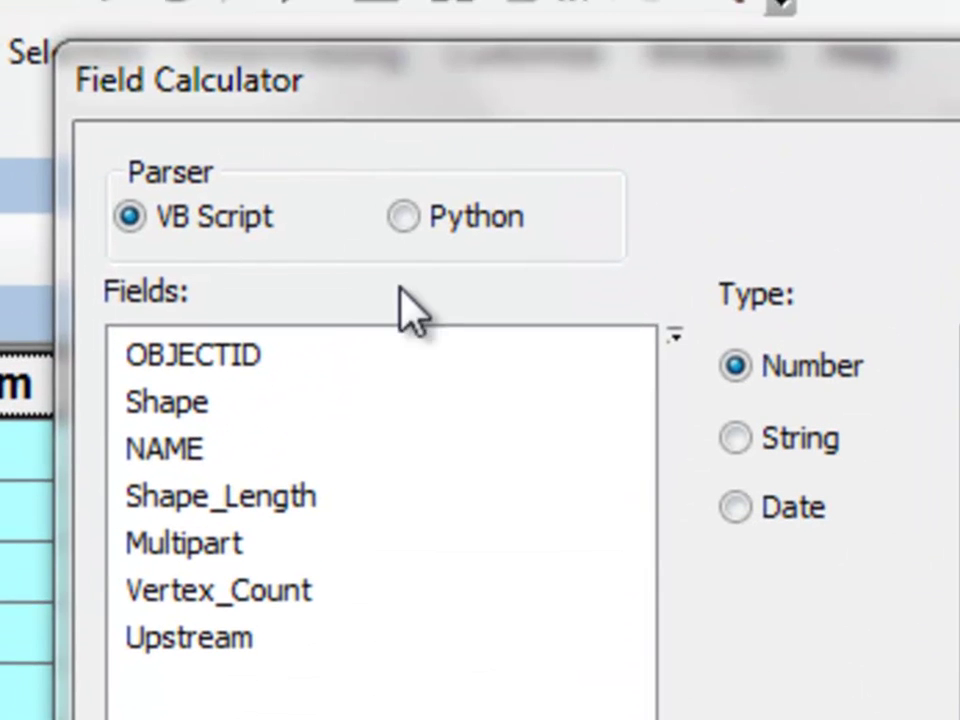
Set the parser to Python, calculate the Upstream field with line_direction, and check the cells containing No
click(403, 215)
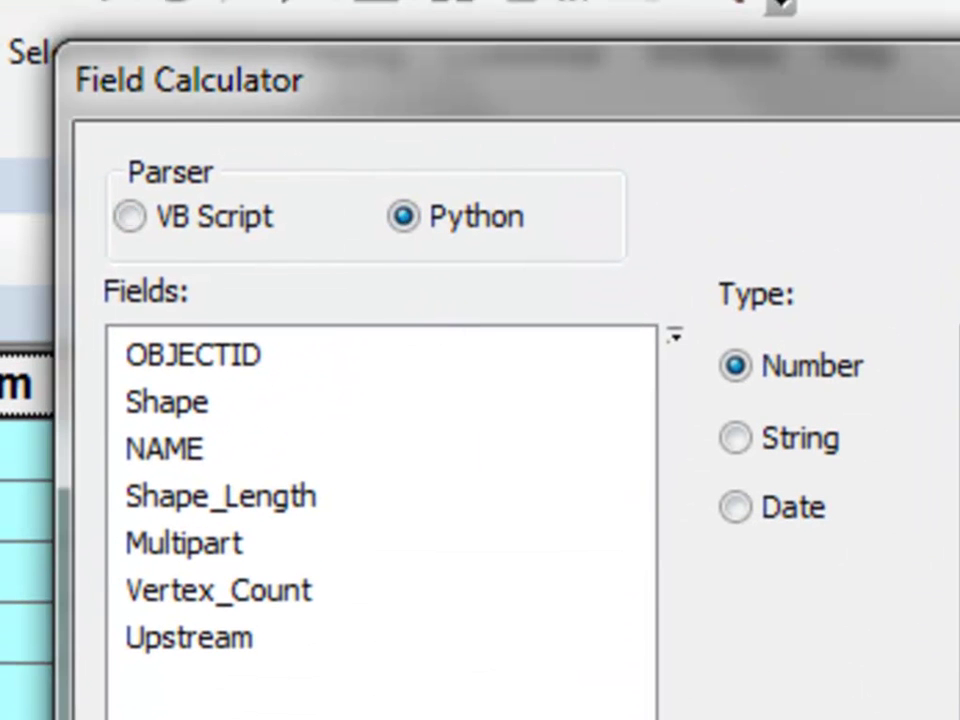
key(Return)
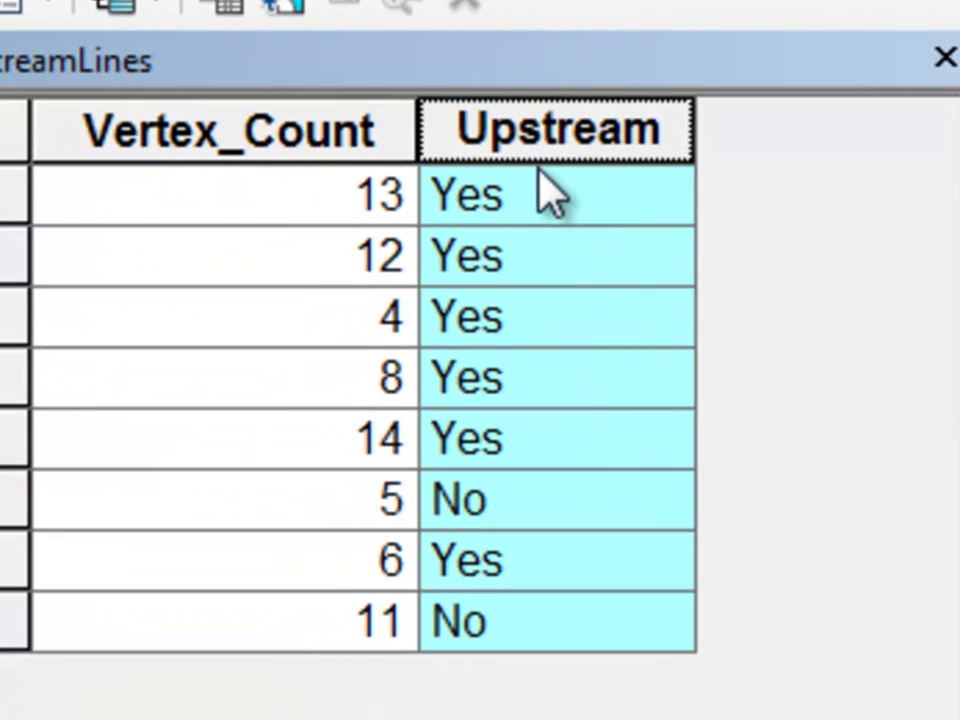
click(525, 483)
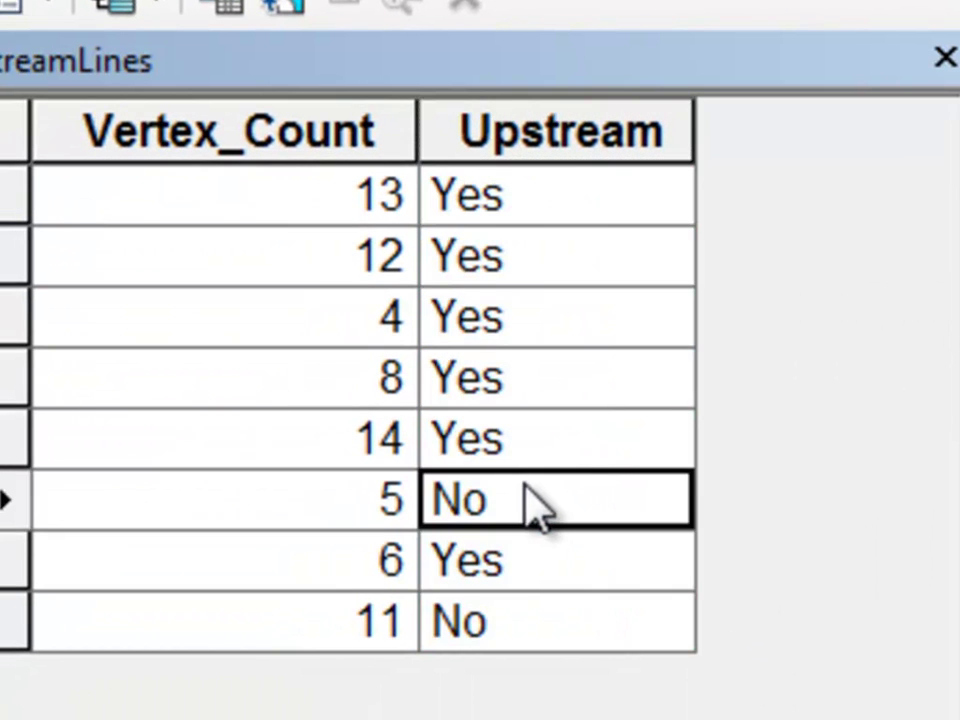
click(459, 617)
click(495, 512)
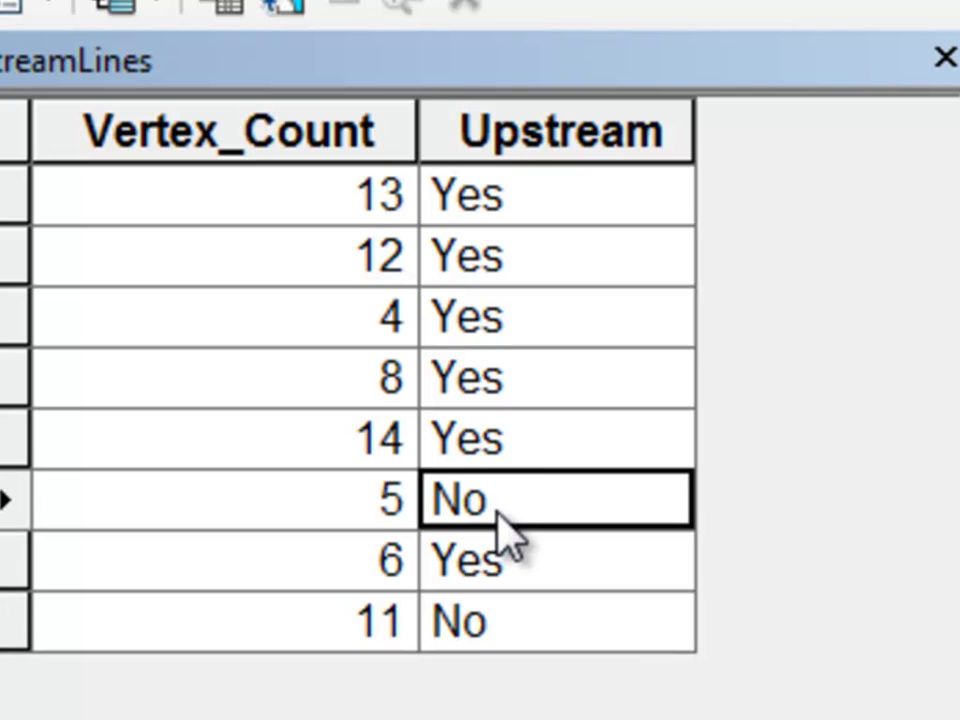
Sort the StreamLines table by the Upstream field in ascending order
click(502, 143)
right_click(503, 142)
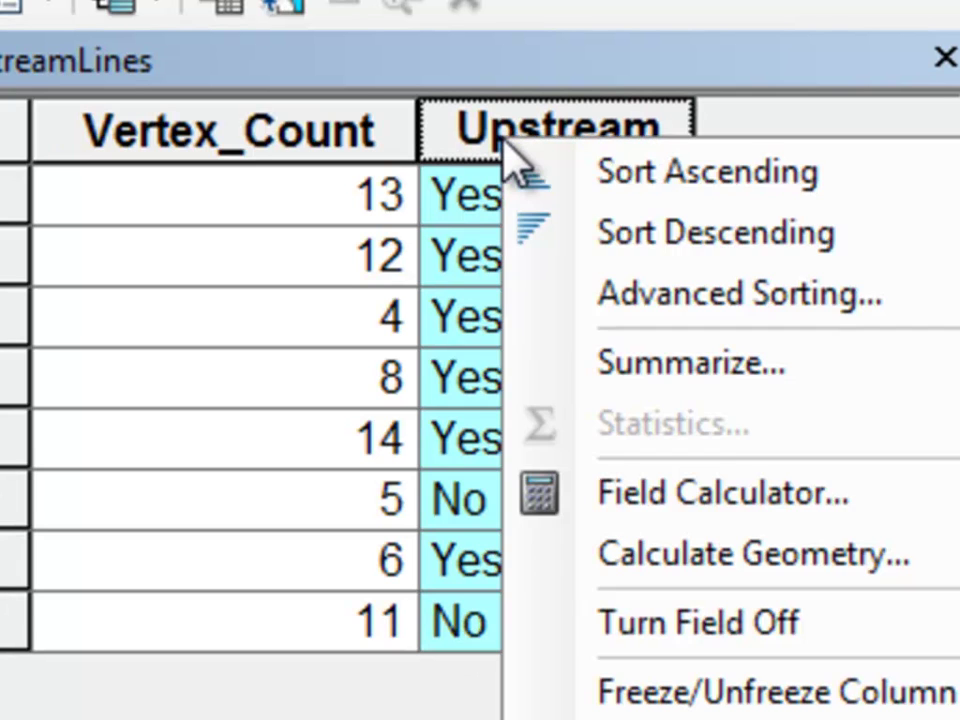
click(537, 180)
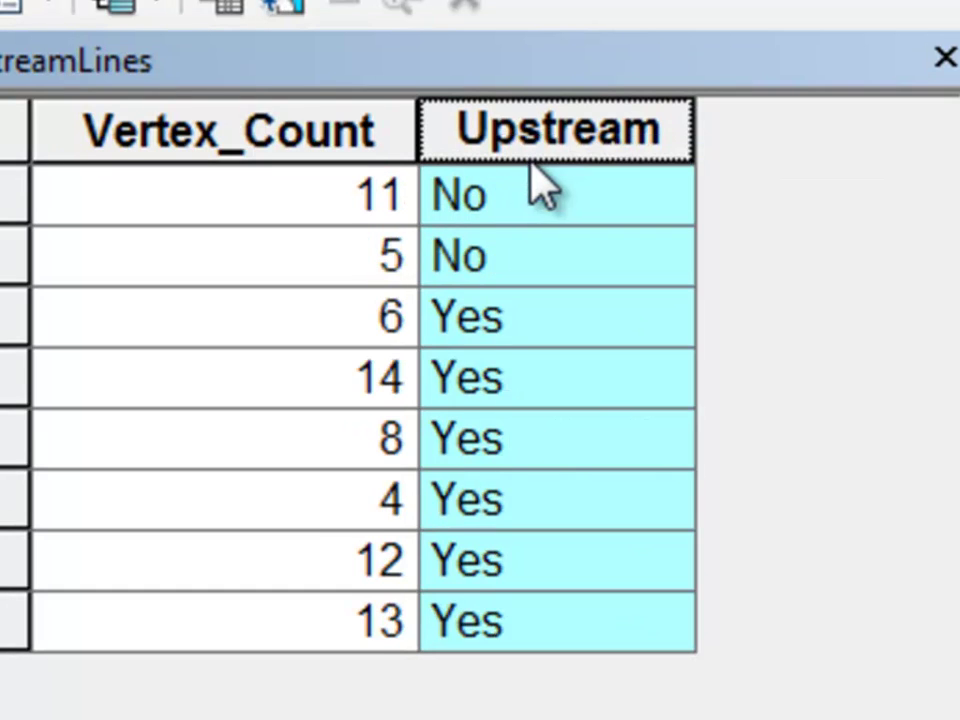
Select both StreamLines records whose Upstream value is No and bring the selected lines into view on the map
click(17, 194)
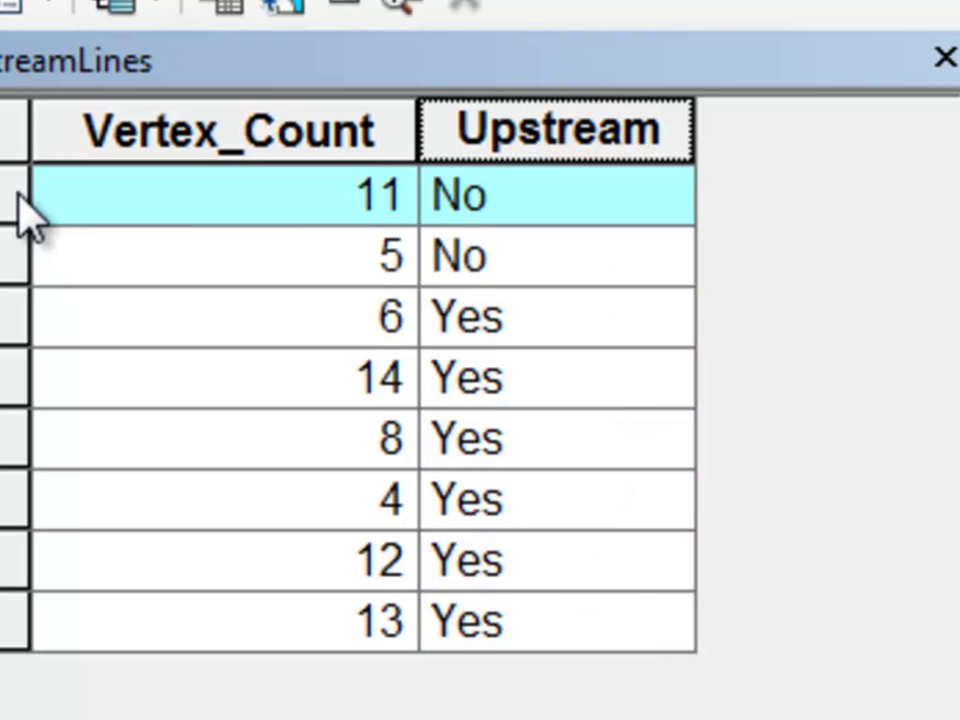
click(6, 280)
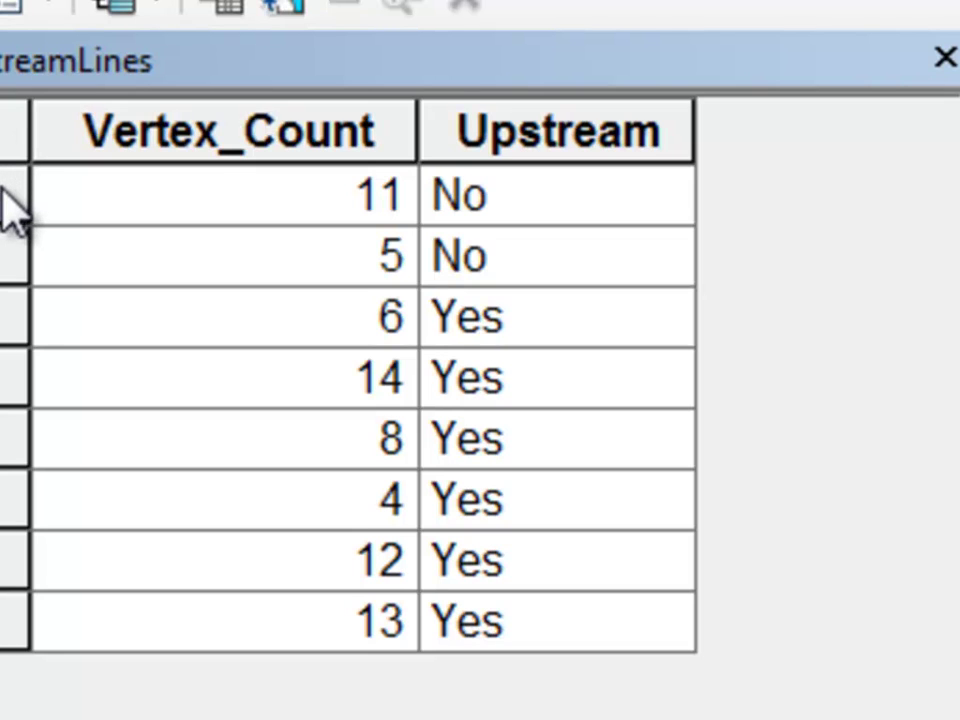
click(4, 198)
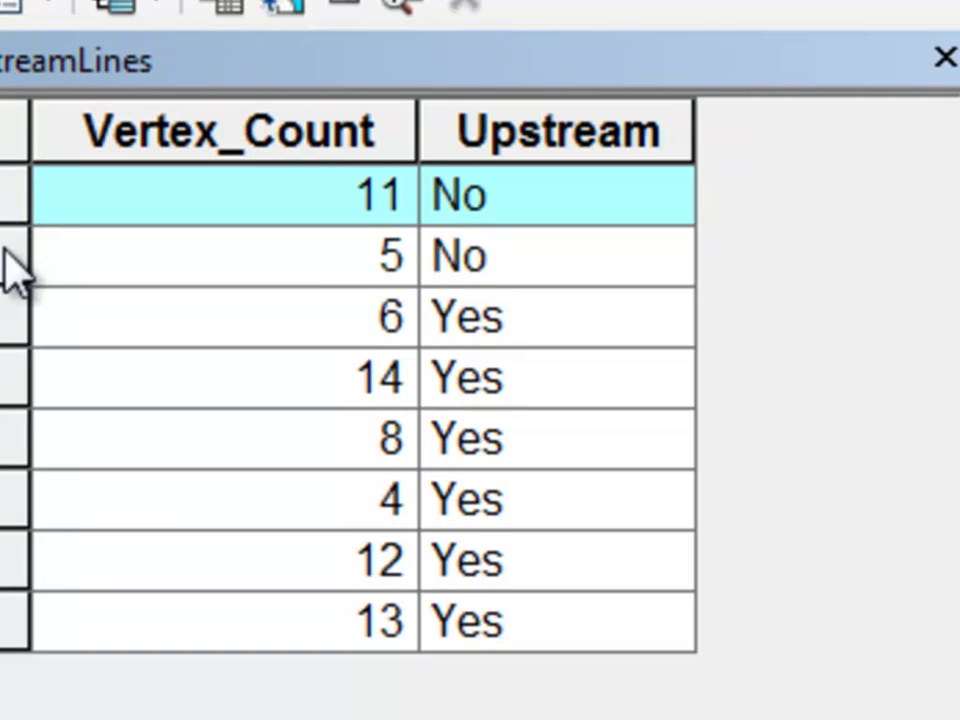
ctrl+click(5, 252)
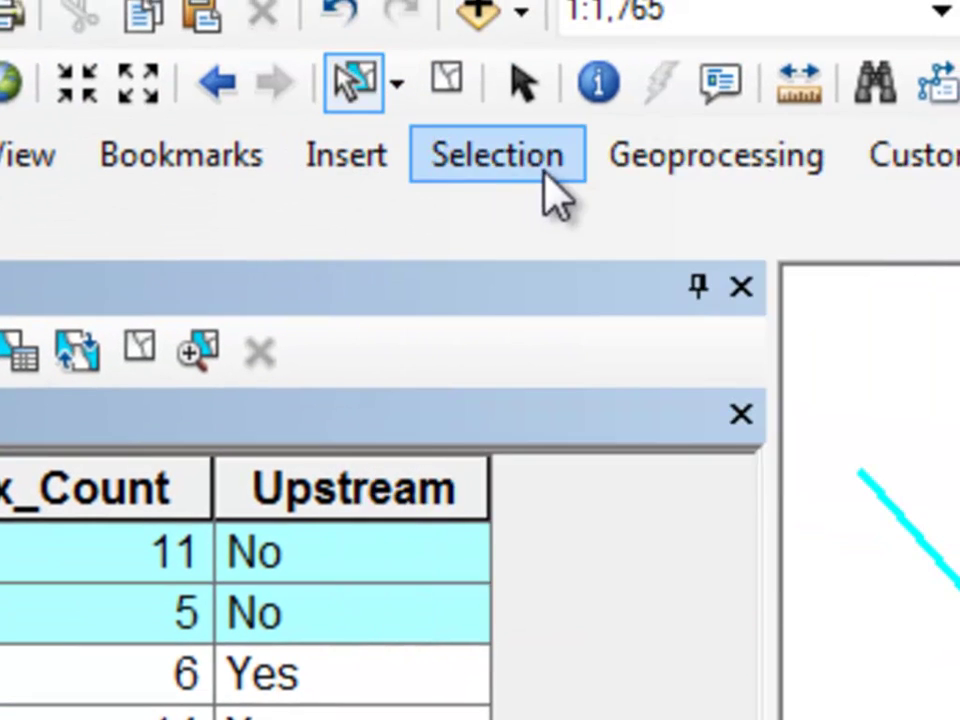
click(522, 172)
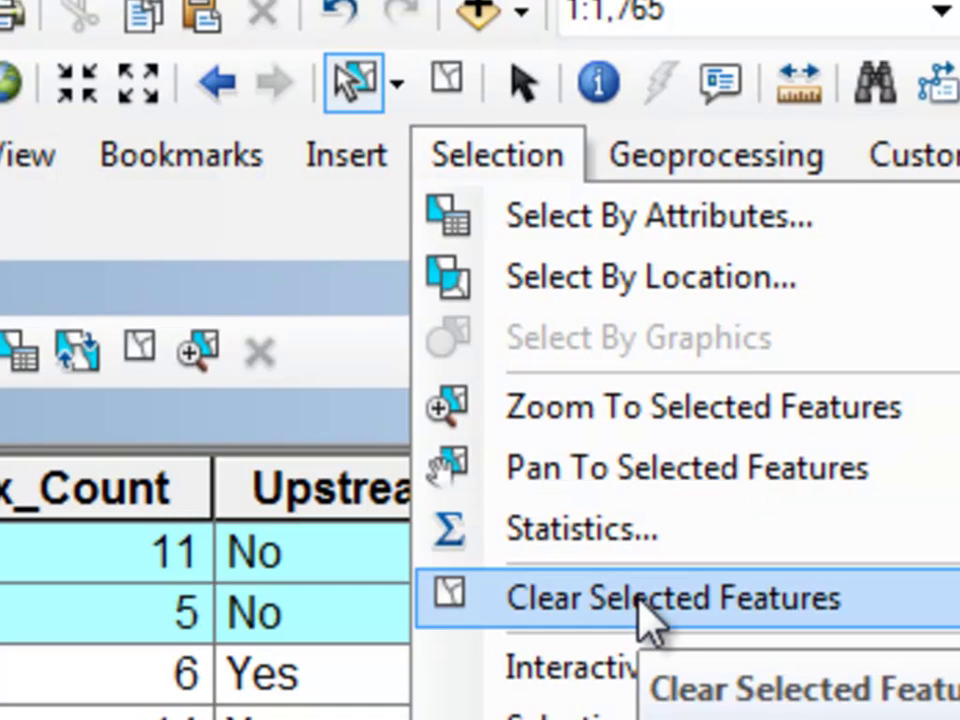
click(636, 489)
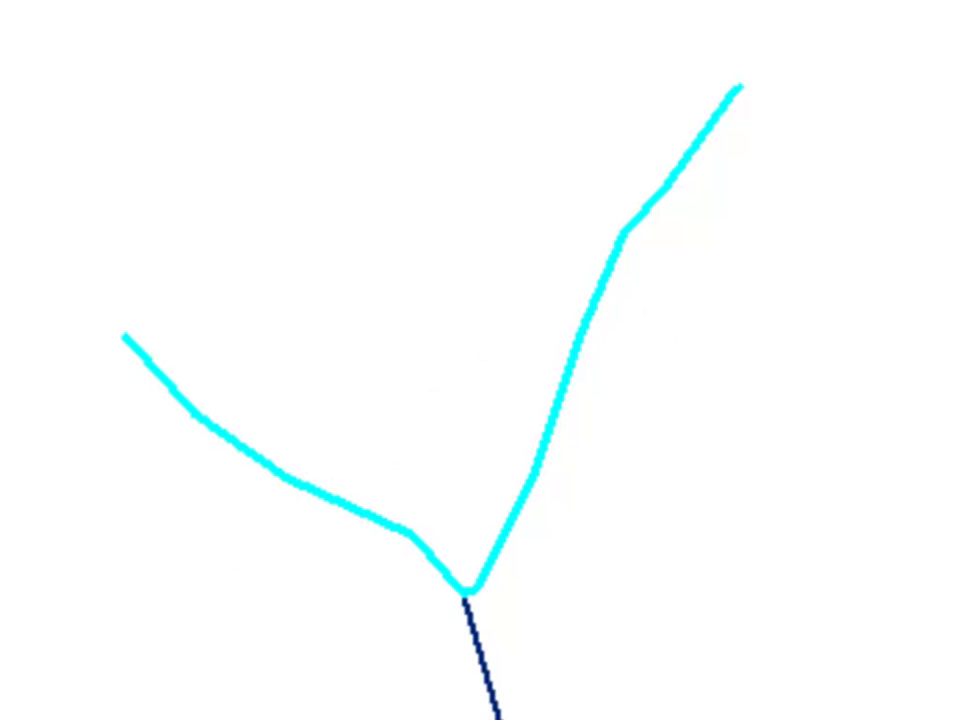
Change the StreamLines layer's line symbol to Arrow at End with a width of 2 and apply it
right_click(163, 90)
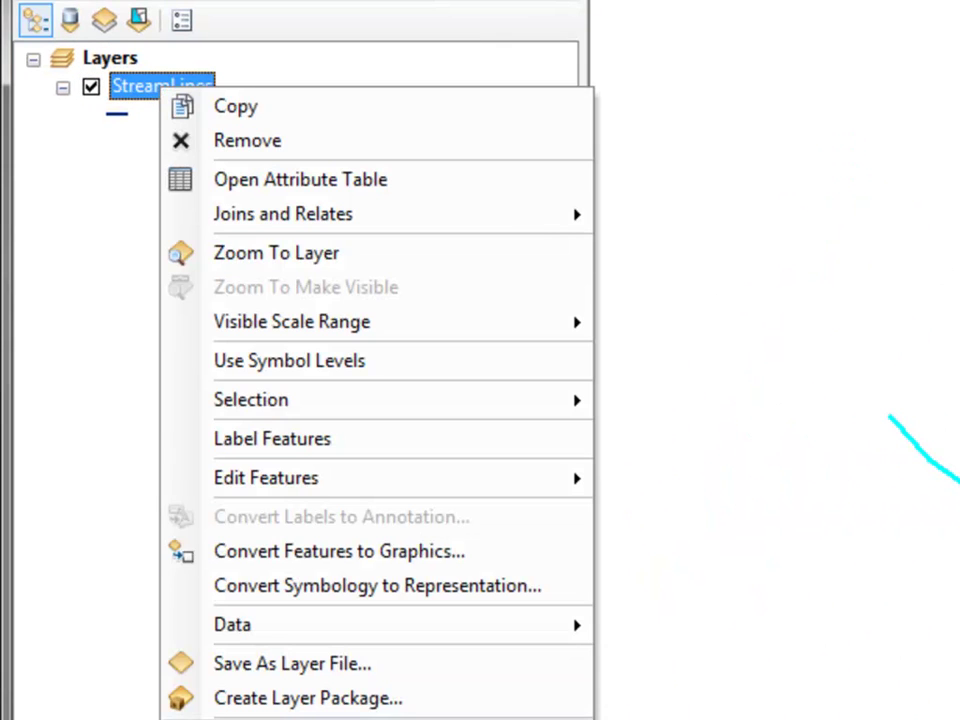
click(268, 716)
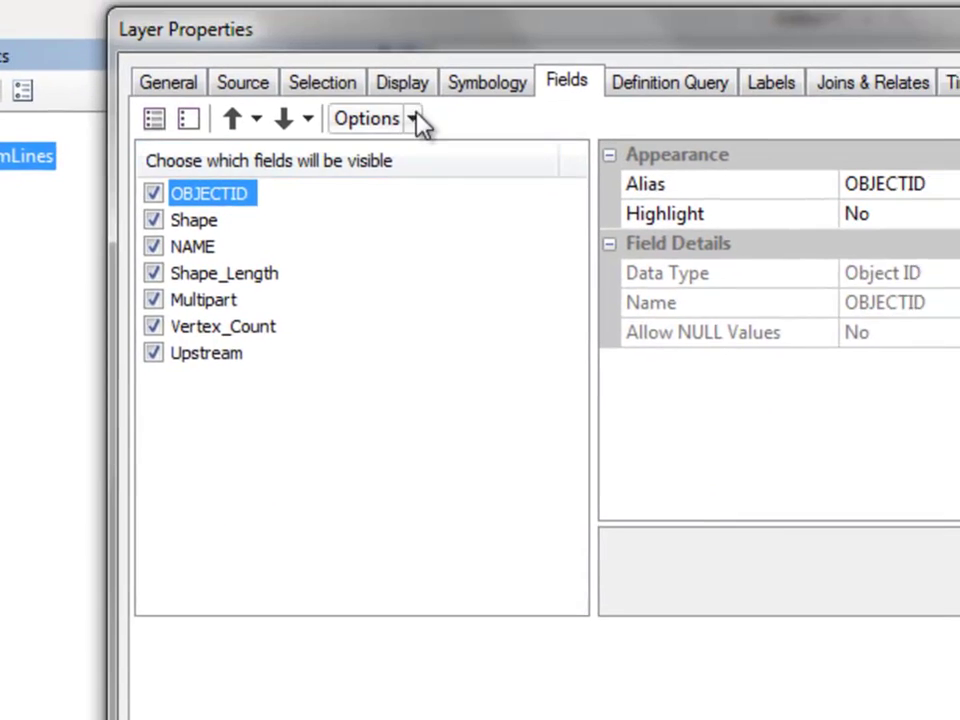
click(646, 12)
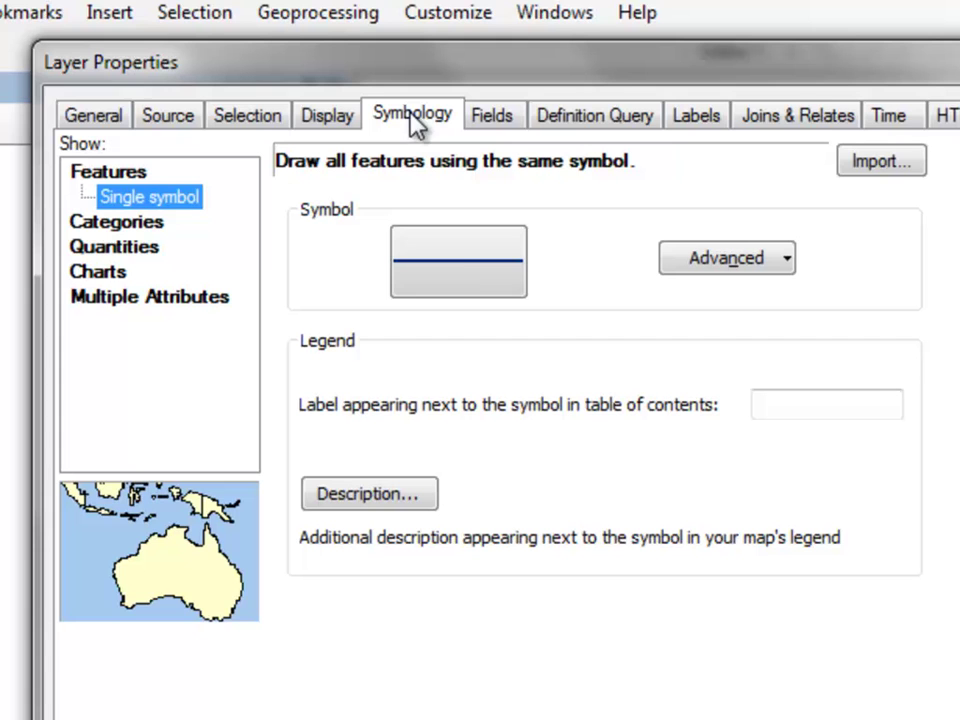
click(455, 272)
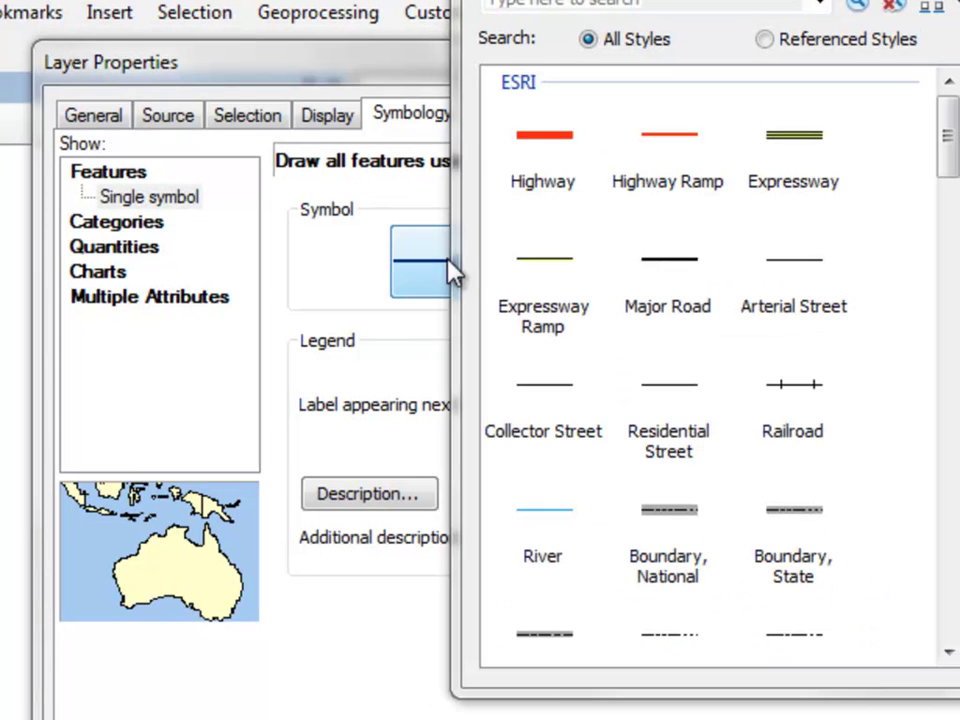
drag(955, 157, 950, 595)
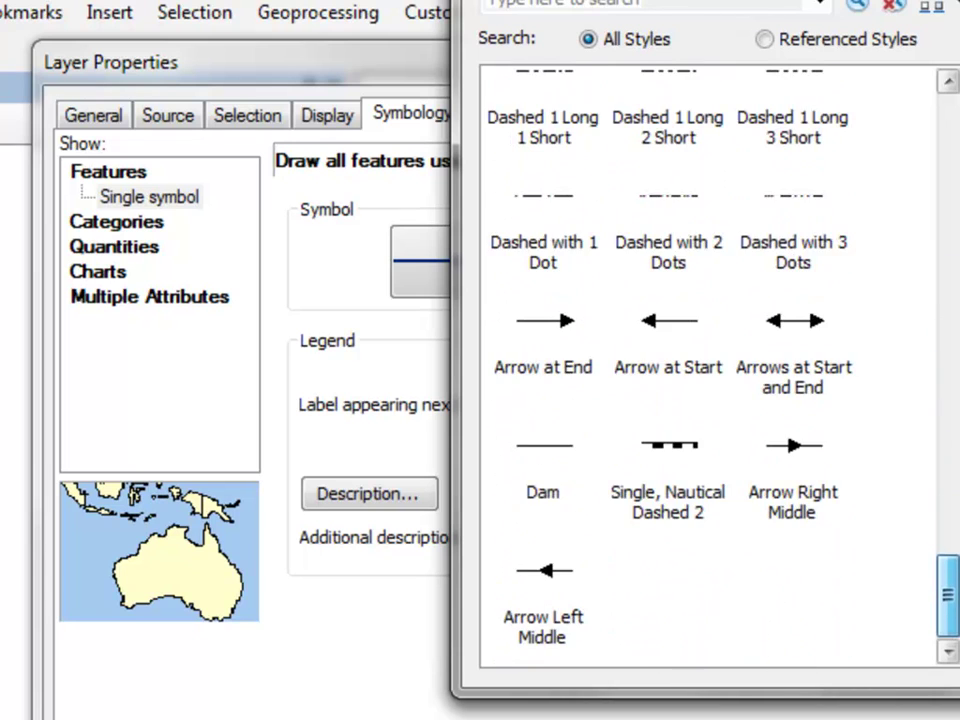
click(546, 328)
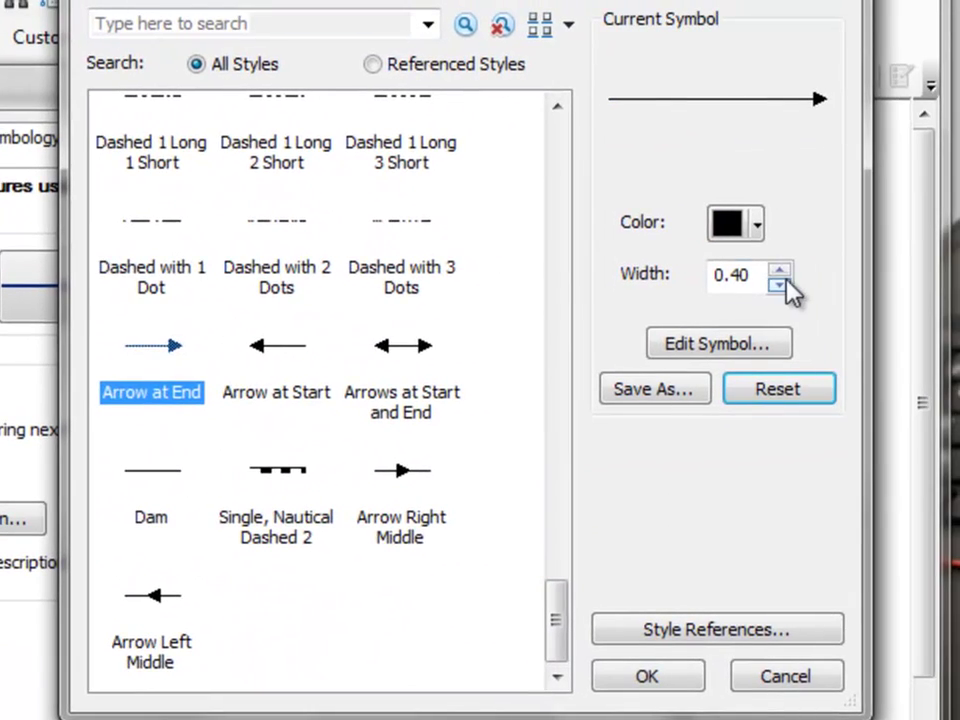
click(780, 270)
click(780, 270)
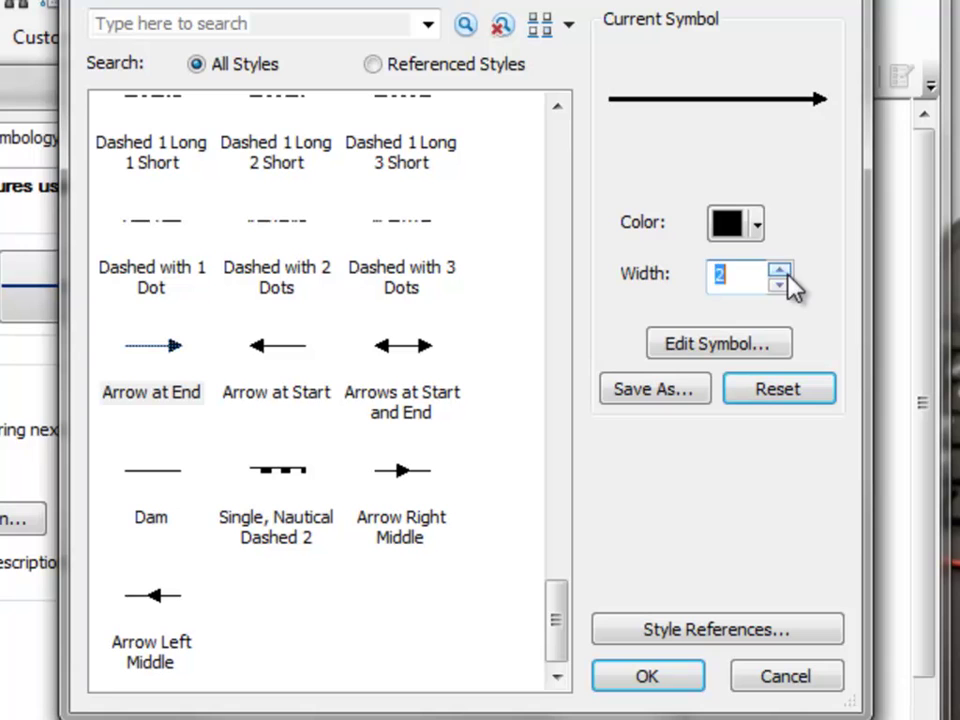
click(648, 678)
key(Return)
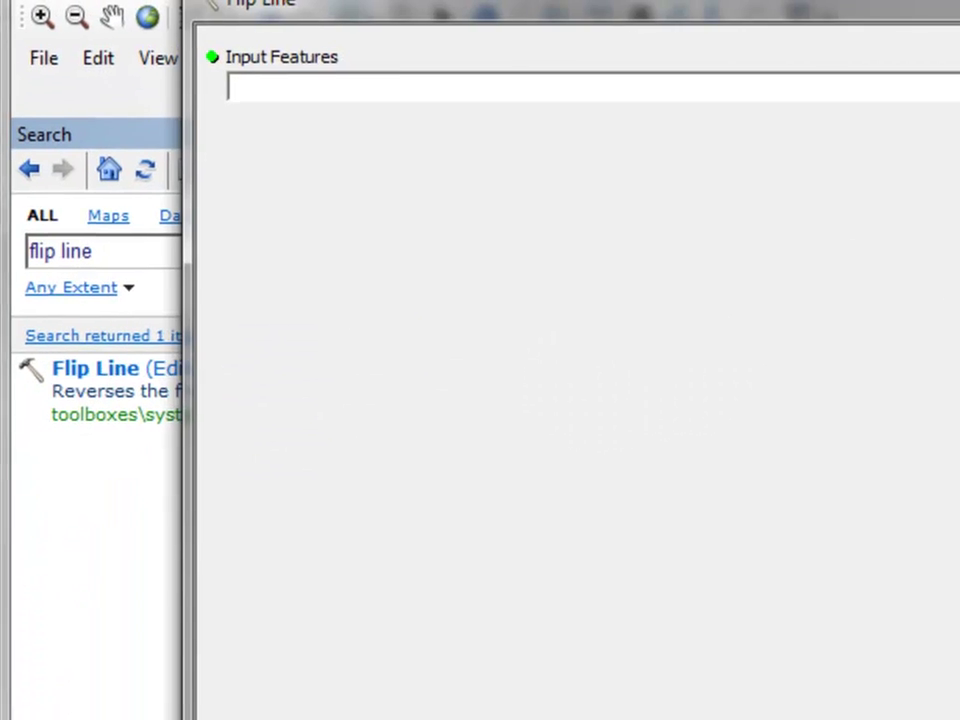
Run the Flip Line tool on the selected StreamLines features and bring back the StreamLines attribute table
key(alt+Down)
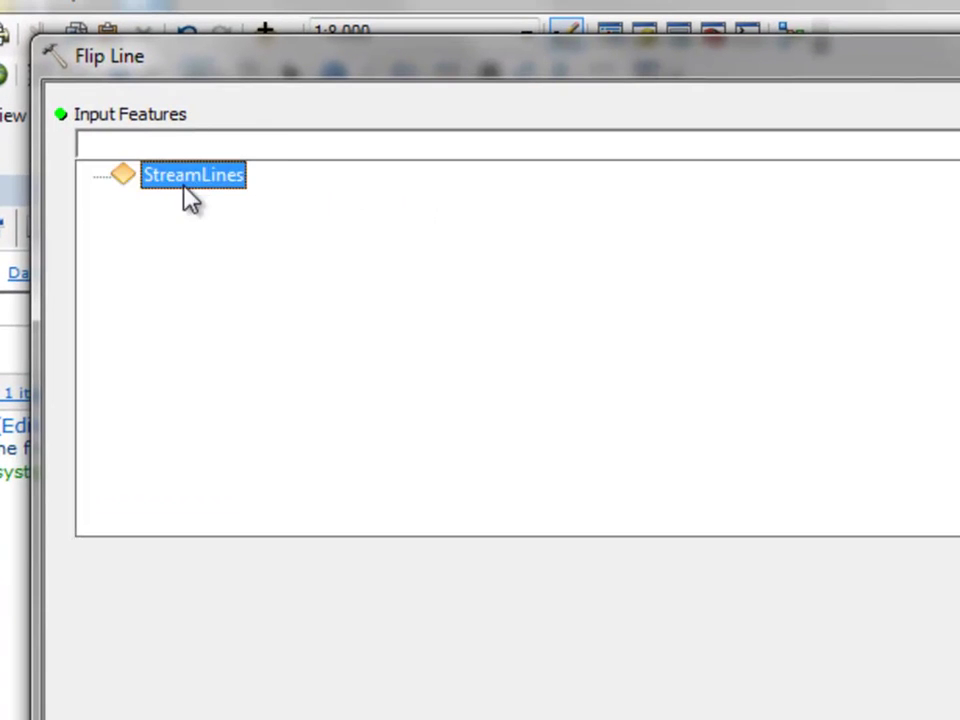
click(190, 198)
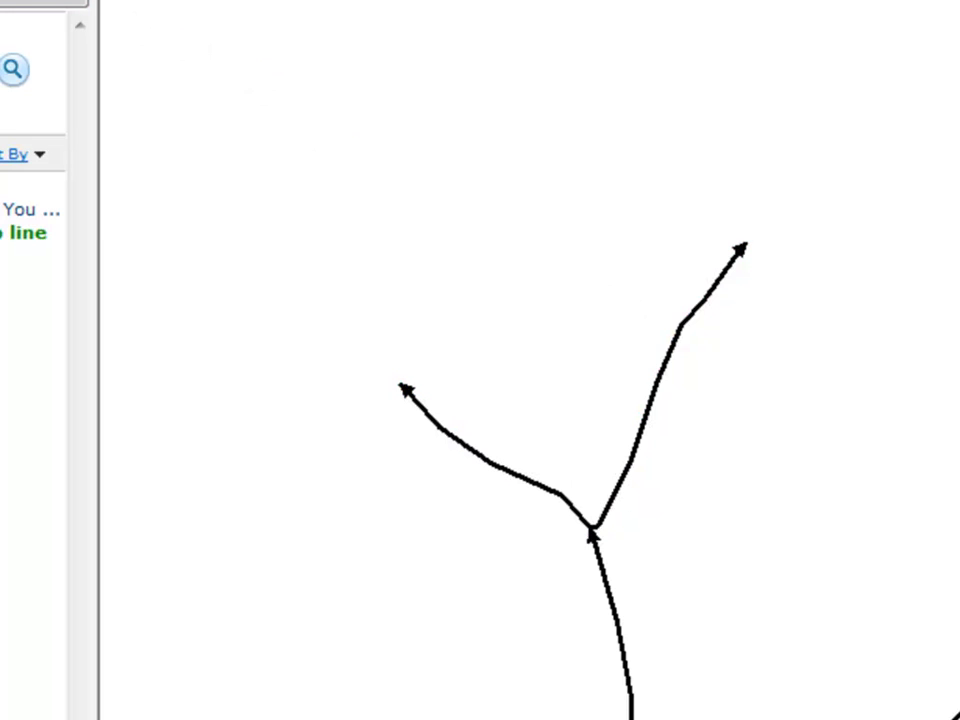
key(Down)
key(Return)
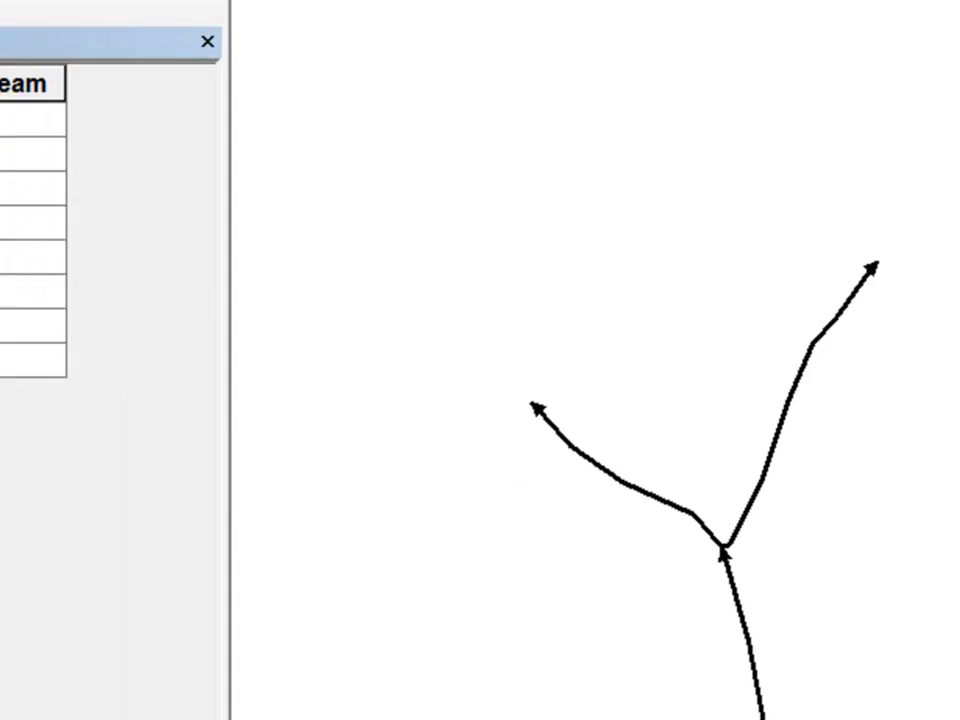
Recalculate the Upstream field for the StreamLines records using the Python expression line_direction( !Shape!)
right_click(176, 120)
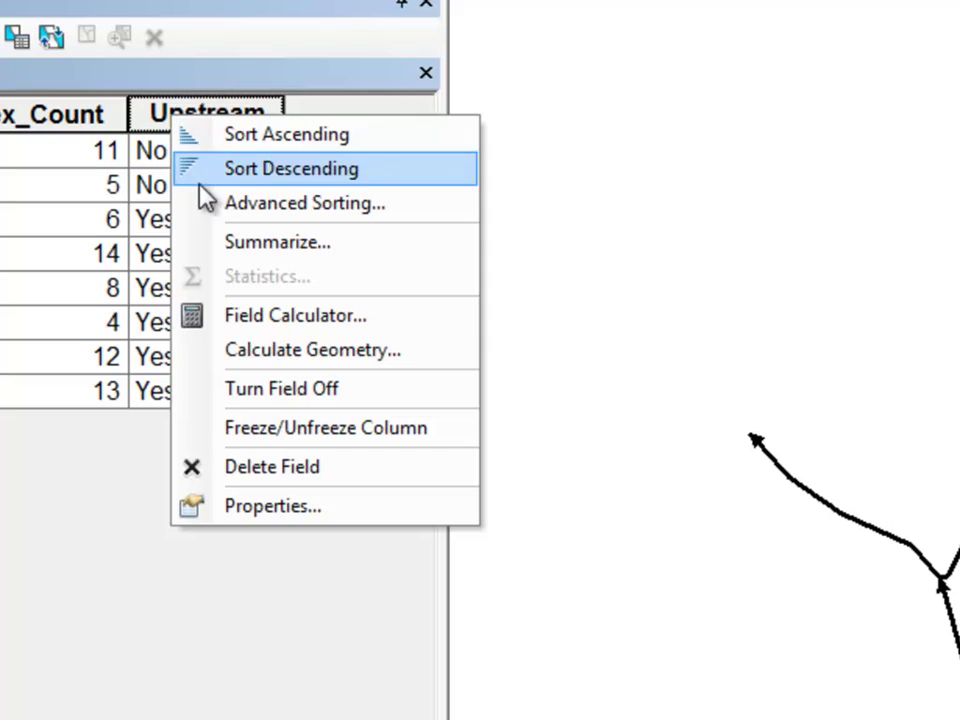
click(257, 322)
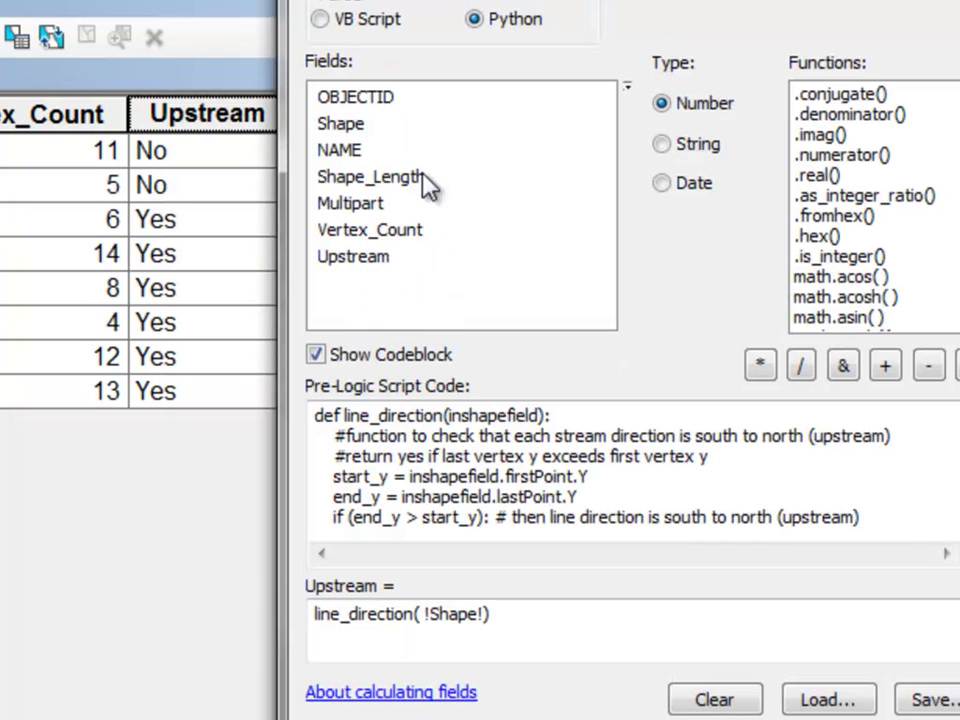
click(334, 495)
click(830, 719)
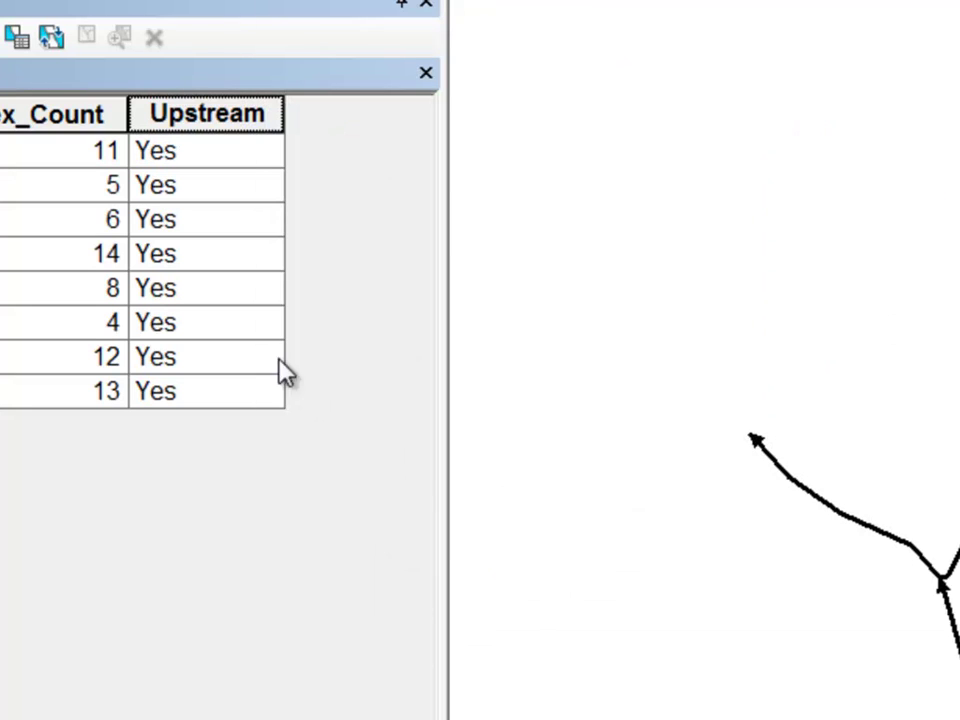